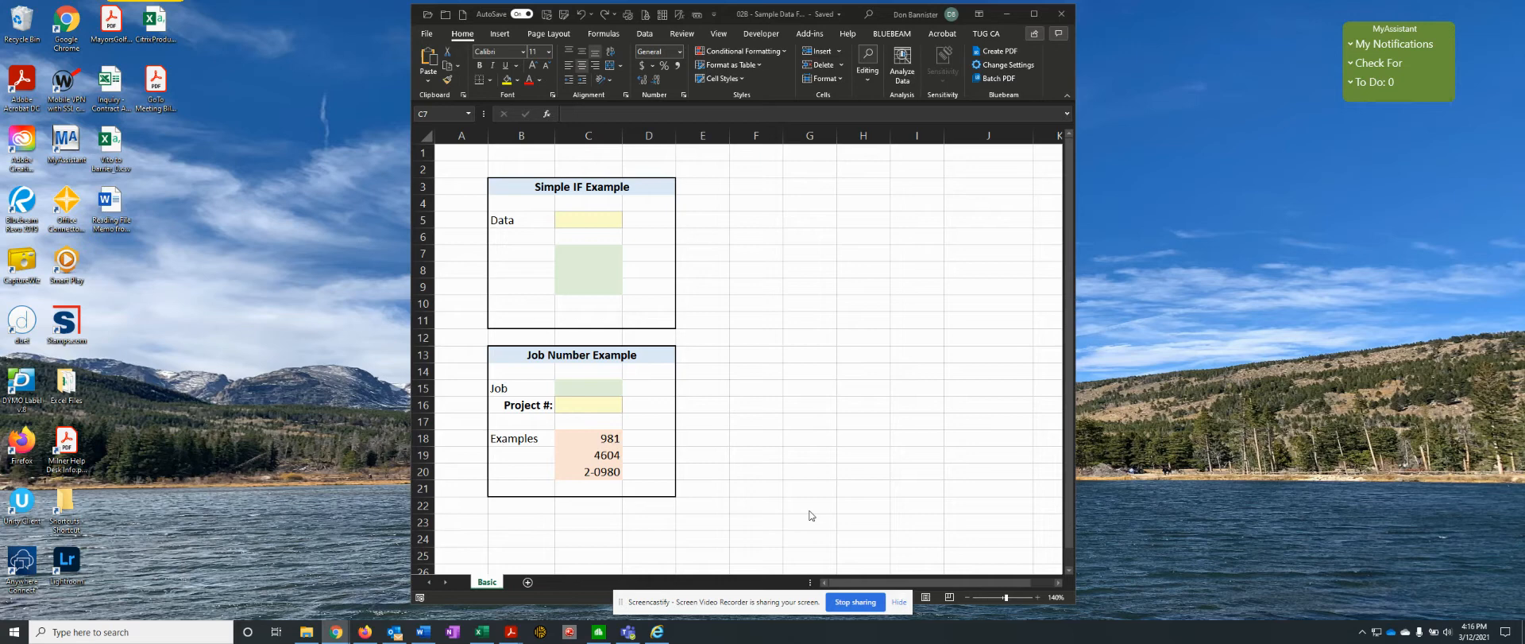
Step: Enter the formula =IF(C5=1,"YES","NO") in cell C7 of the Simple IF Example
click(591, 253)
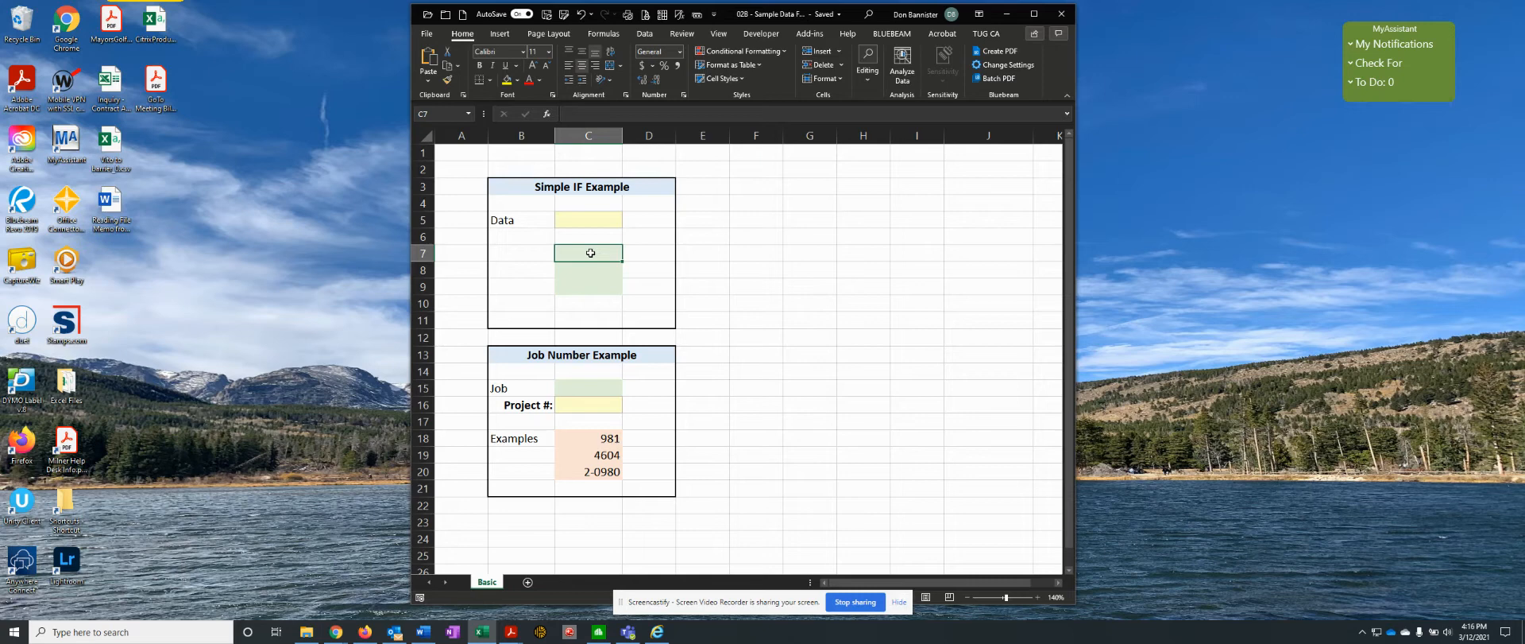
text(=if)
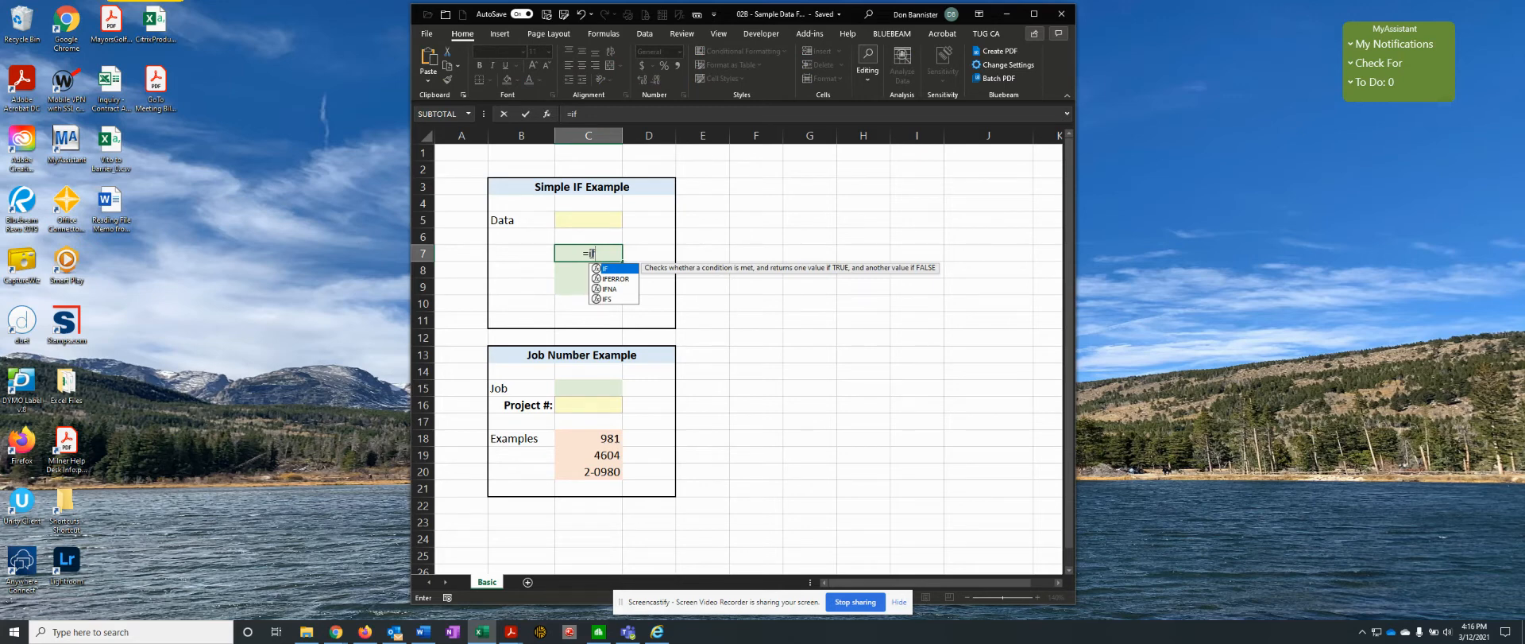
key(Tab)
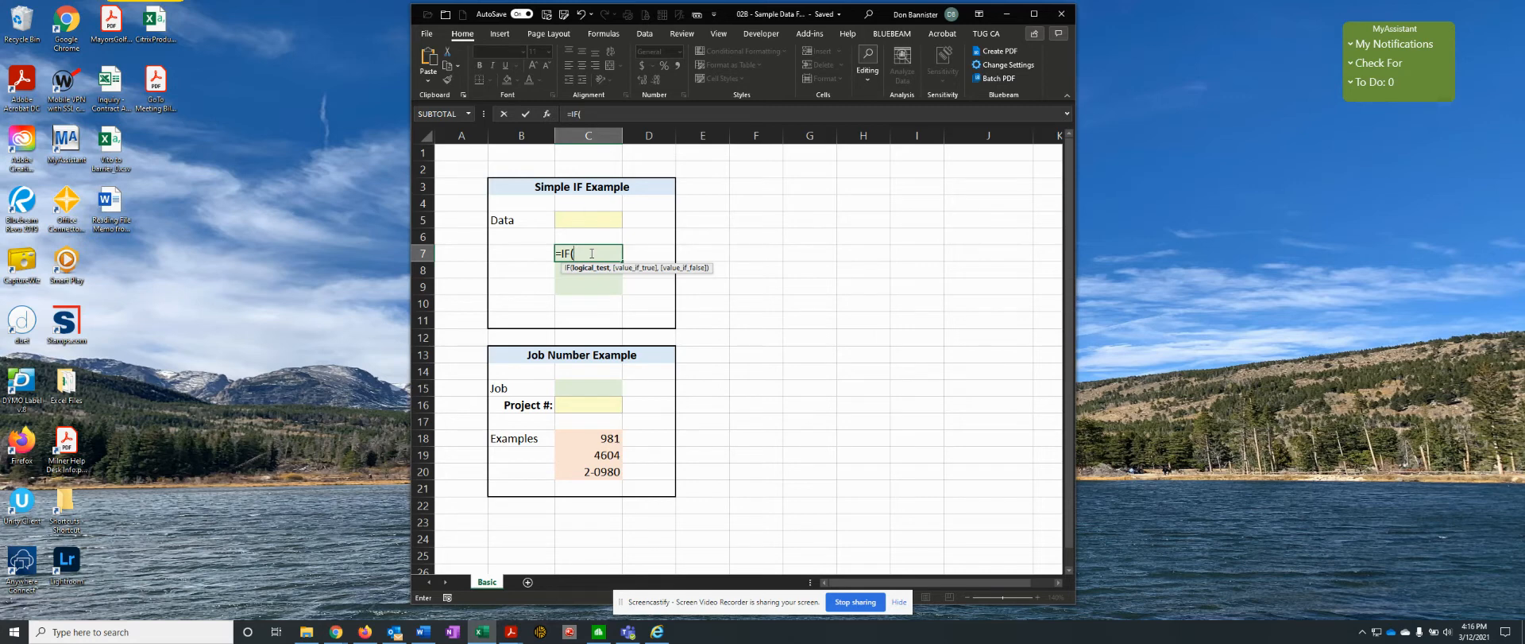
text(c5=1)
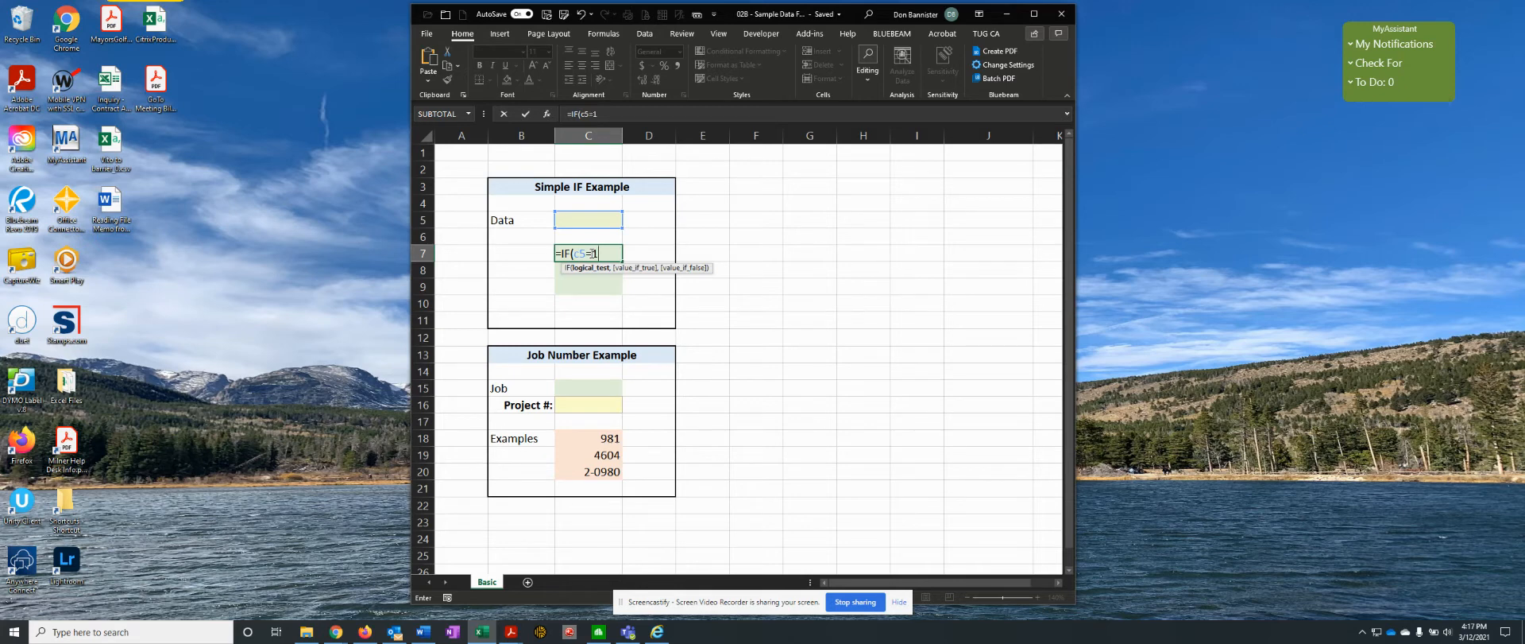
text(,"YES)
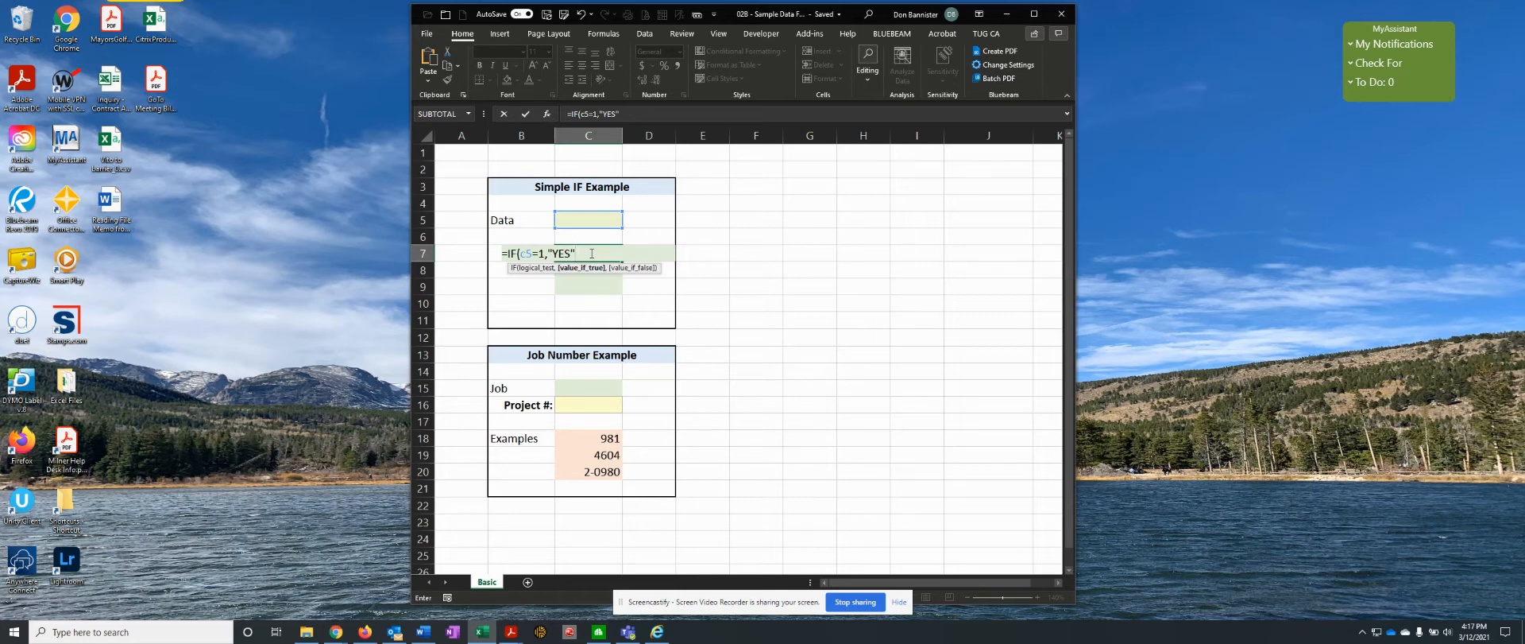
text(,"NO"))
key(ctrl+Return)
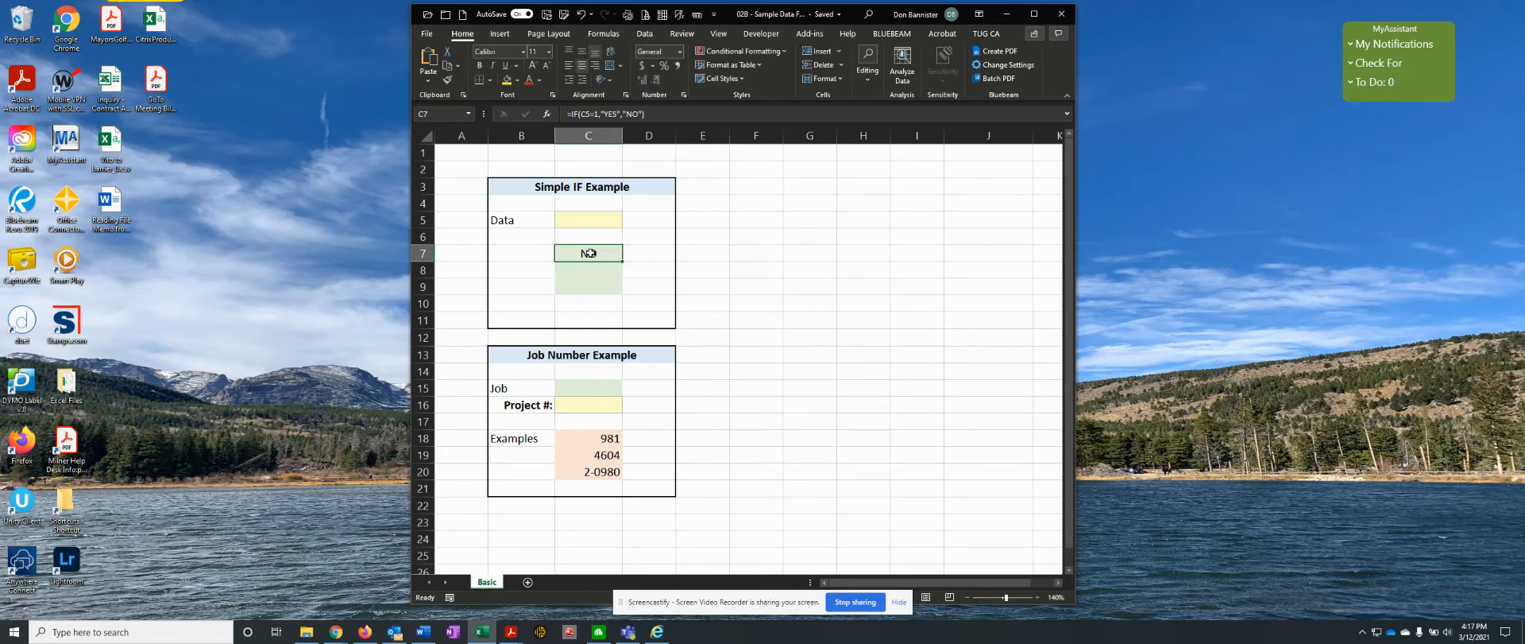
Step: Test the C7 formula by entering 1, 0 and 123 in turn in Data cell C5
click(594, 221)
text(1)
key(ctrl+Return)
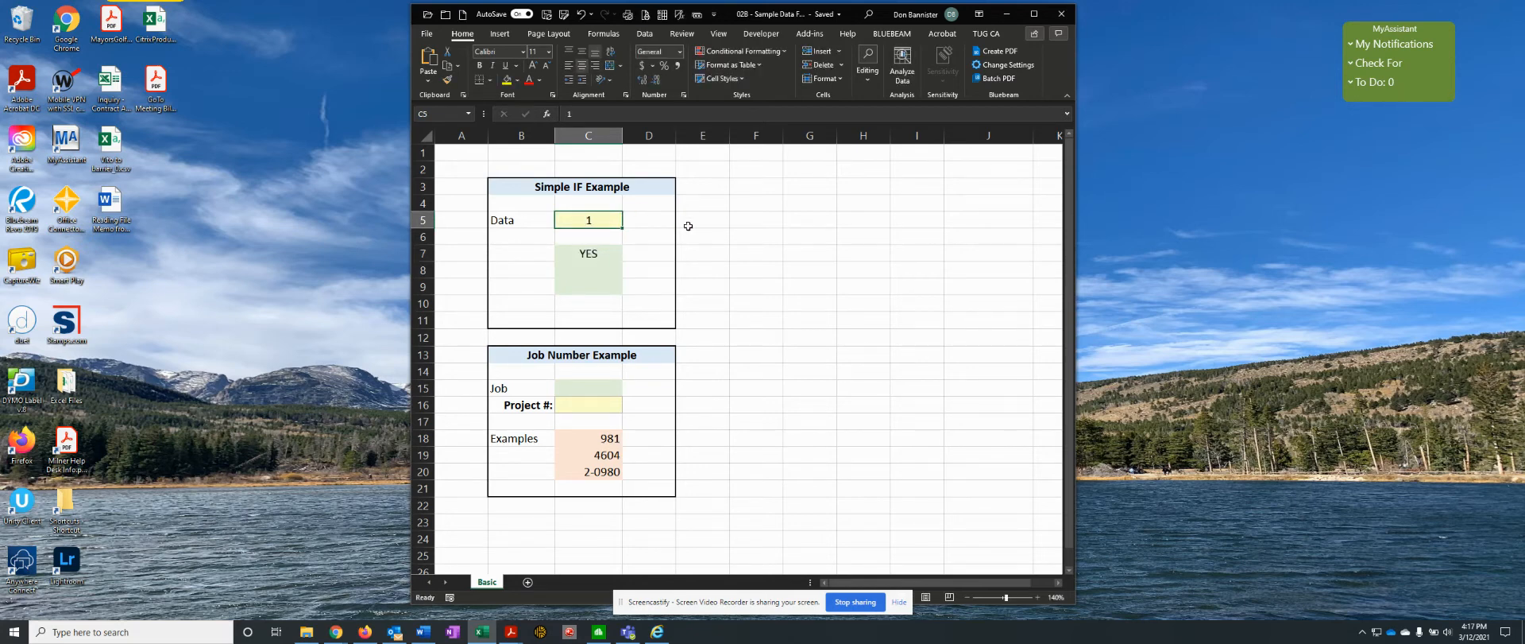
text(0)
key(ctrl+Return)
text(123)
key(ctrl+Return)
Step: Review the arguments of C7's IF formula in Function Arguments, re-entering YES as the value if true
click(603, 253)
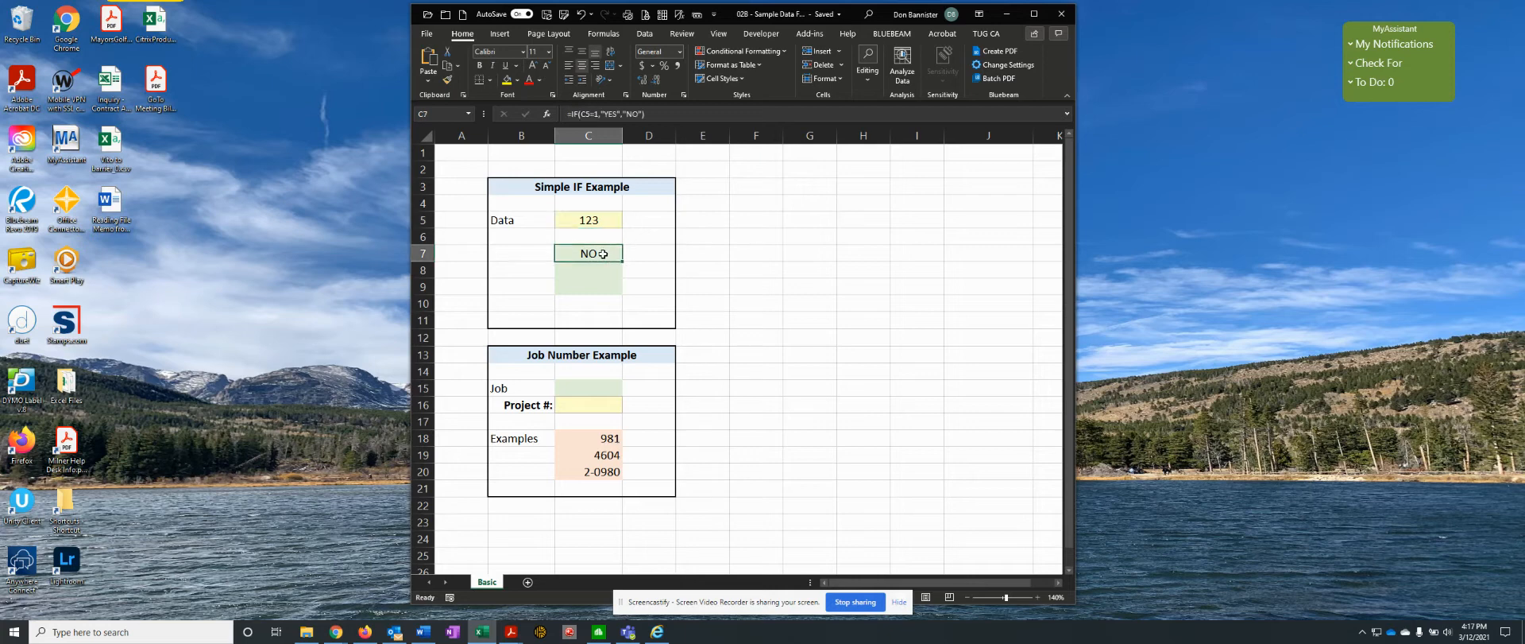
key(Return)
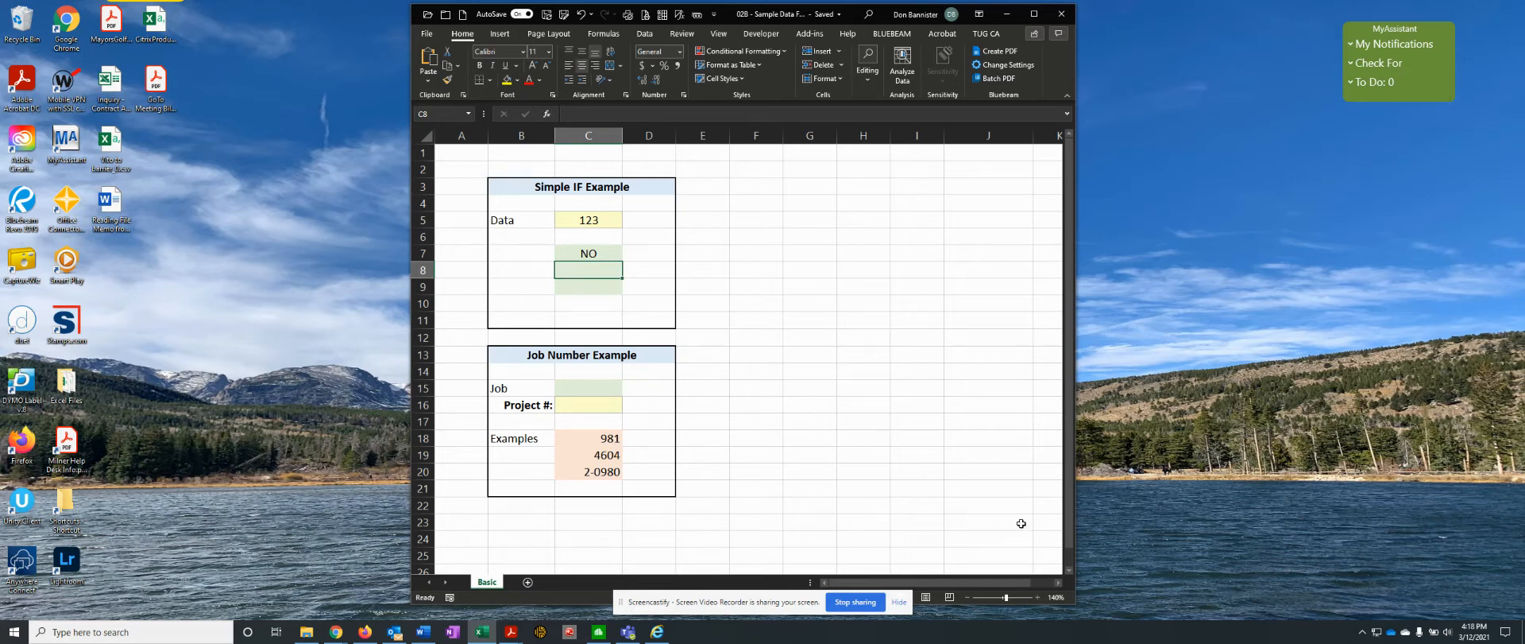
click(593, 253)
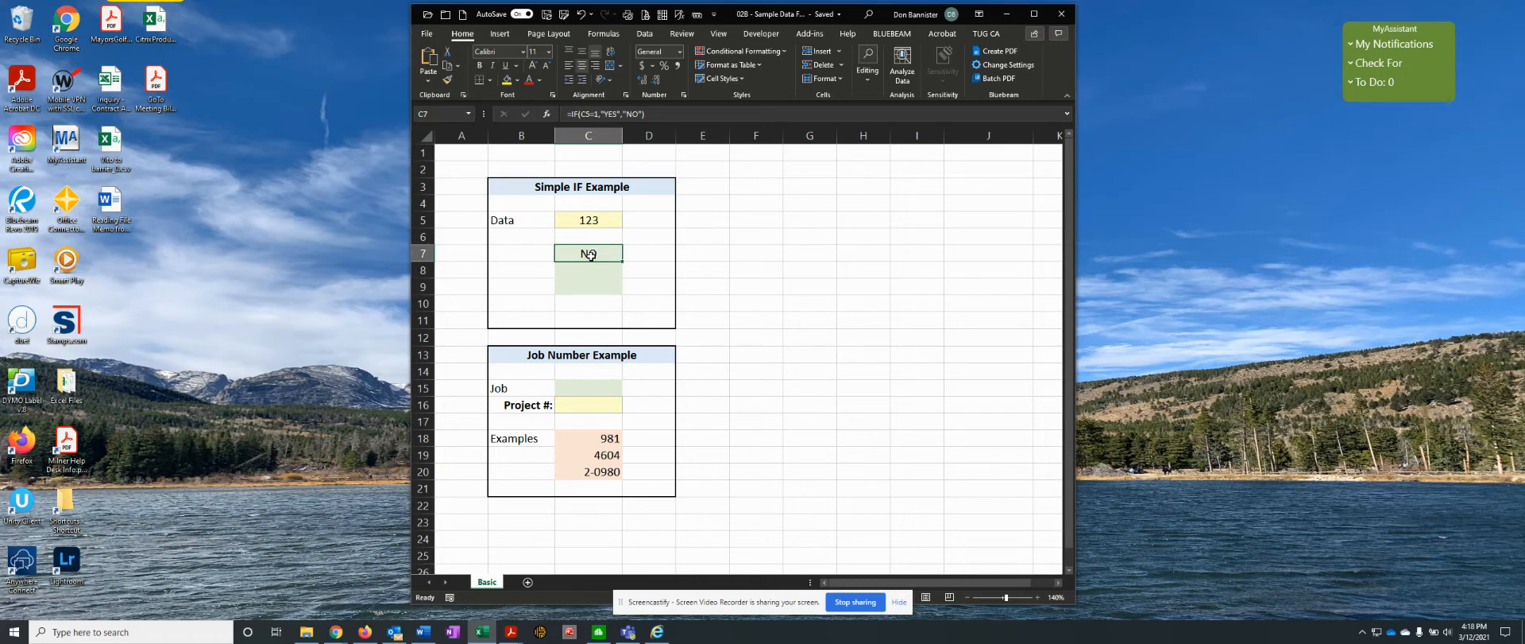
click(547, 114)
drag(1236, 215, 932, 218)
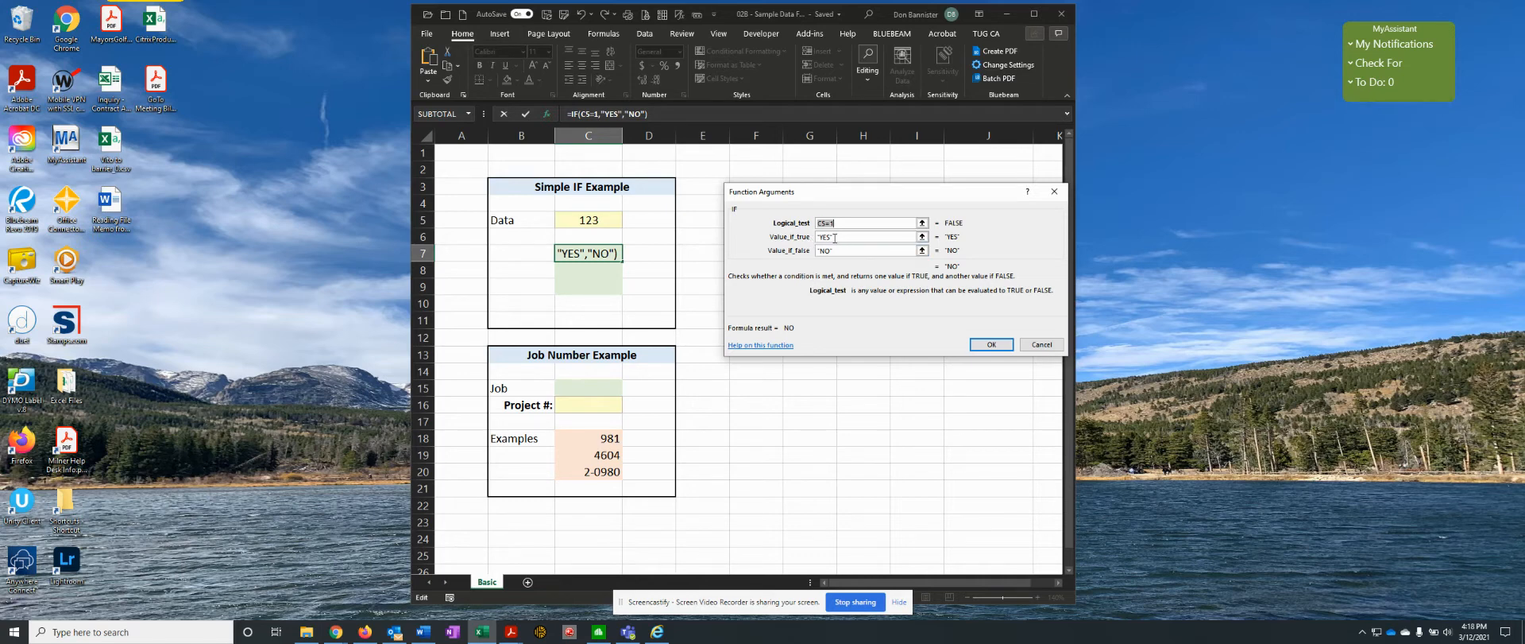
key(Tab)
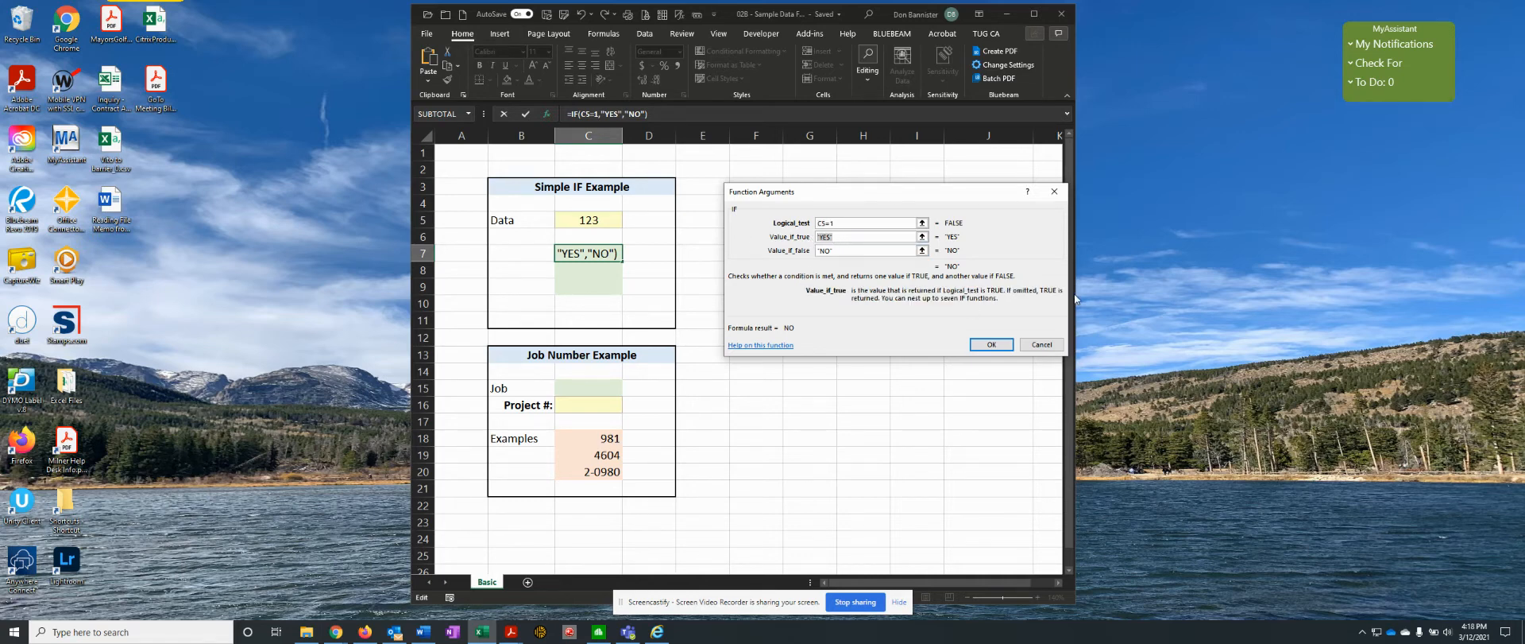
text(YES)
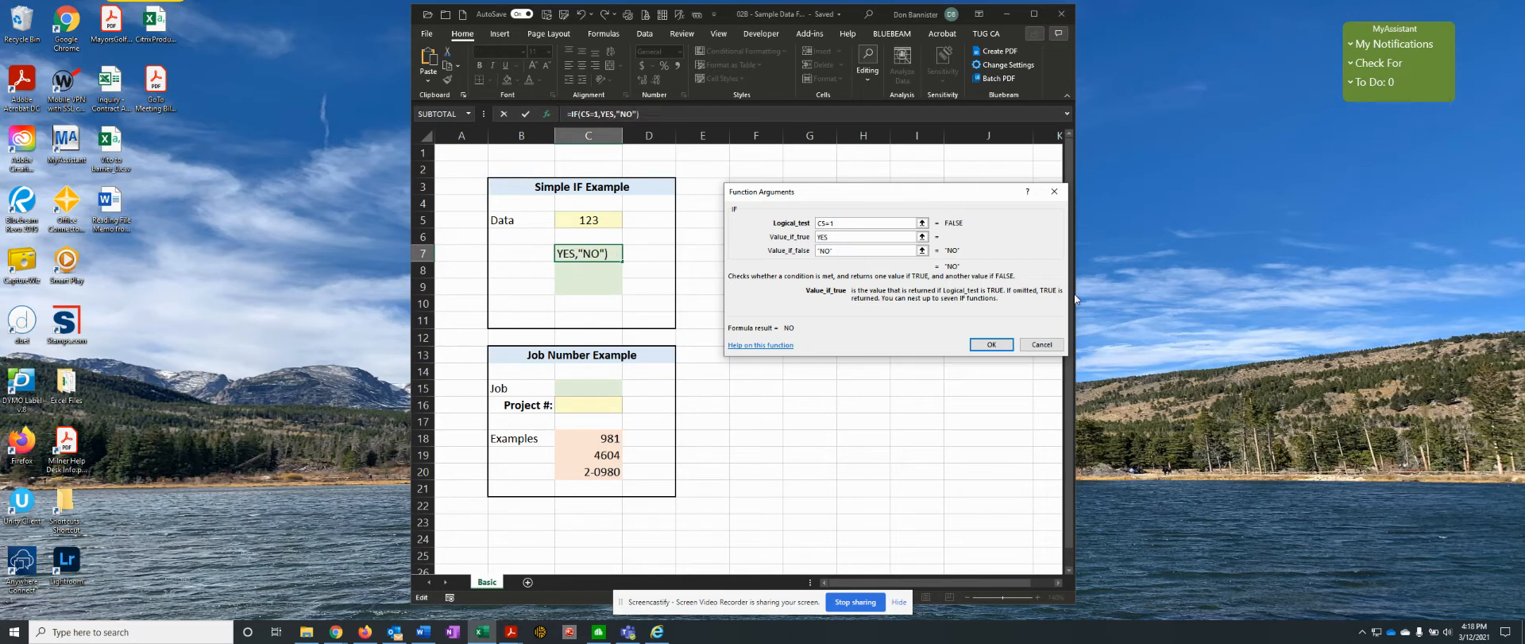
key(Tab)
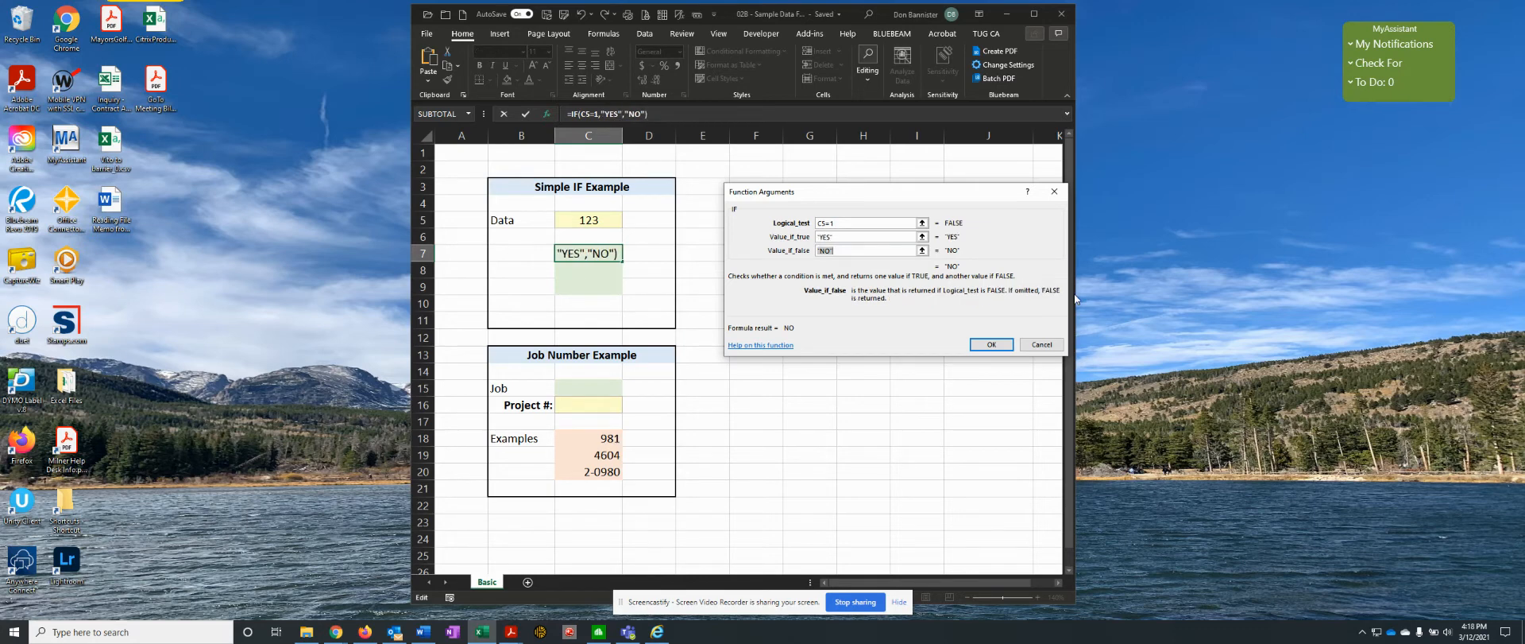
click(991, 344)
Step: Insert an IF function in C8 with logical test C5=1, value if true TRUE and value if false FALSE
click(603, 276)
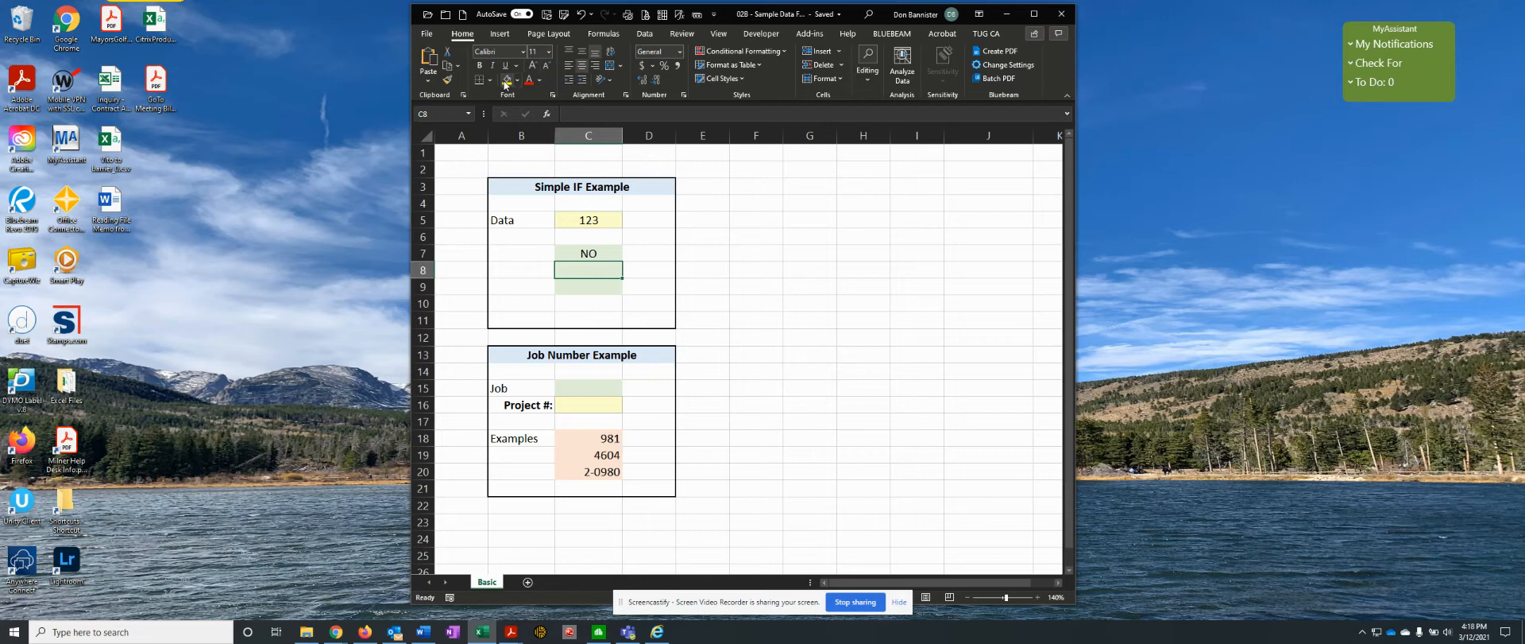
click(546, 113)
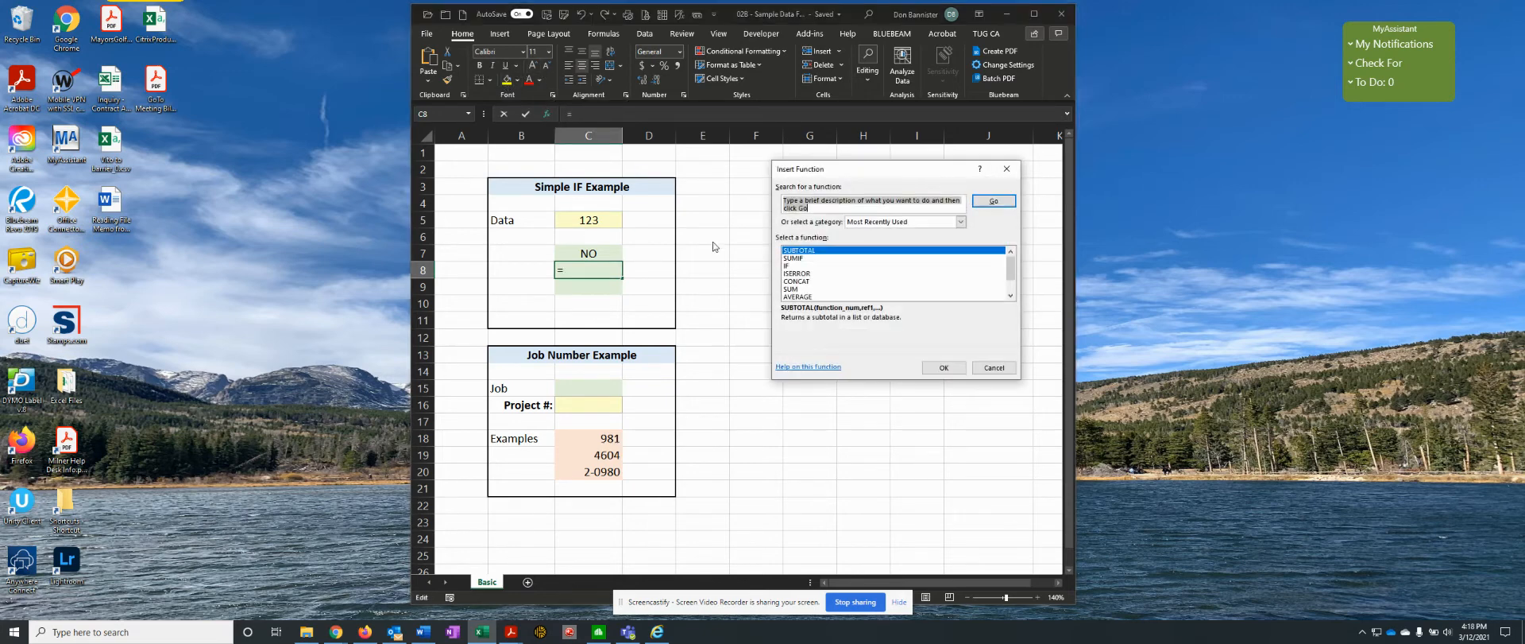
click(788, 266)
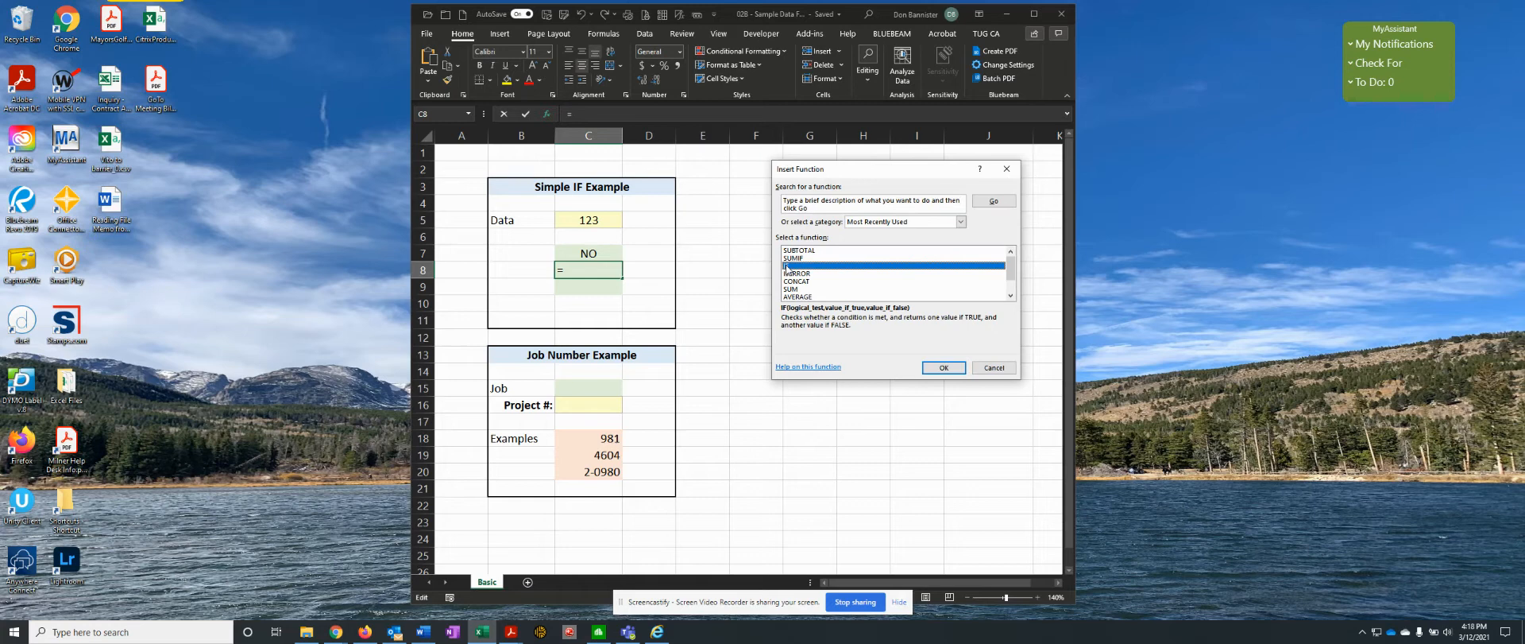
click(945, 366)
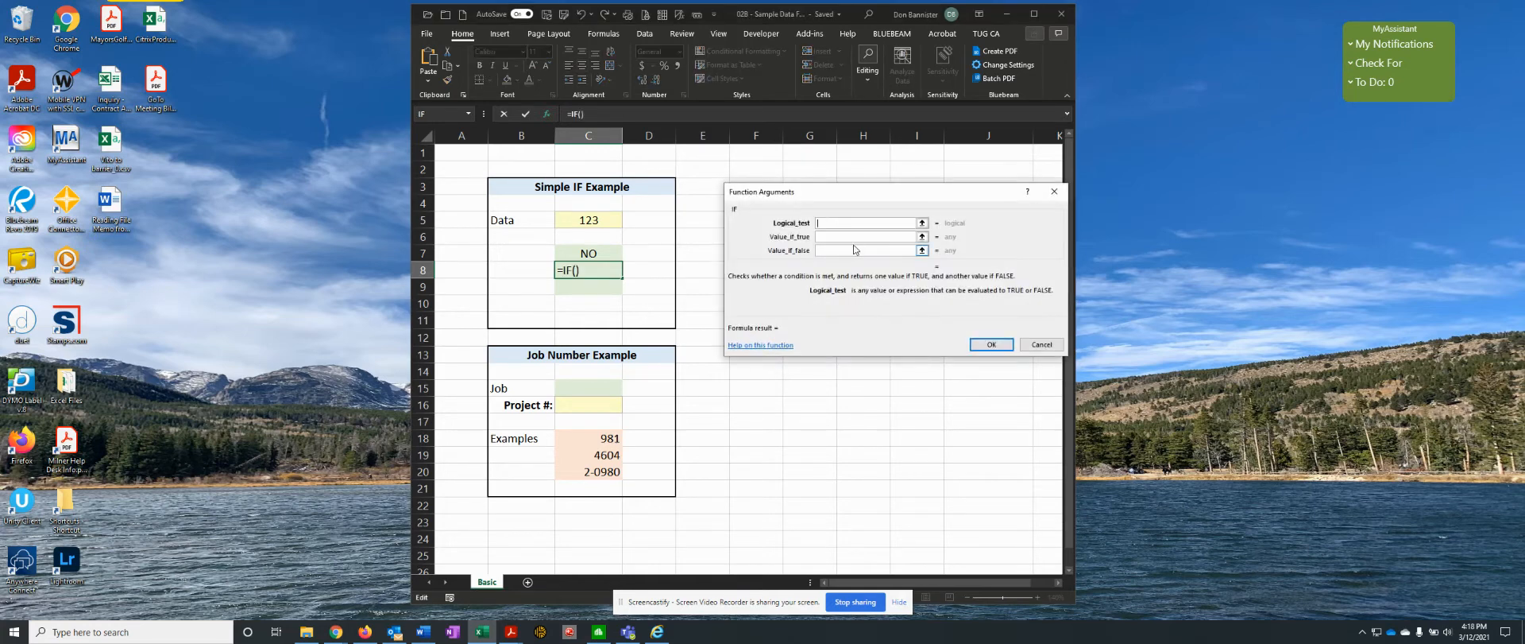
text(C5=1)
click(838, 237)
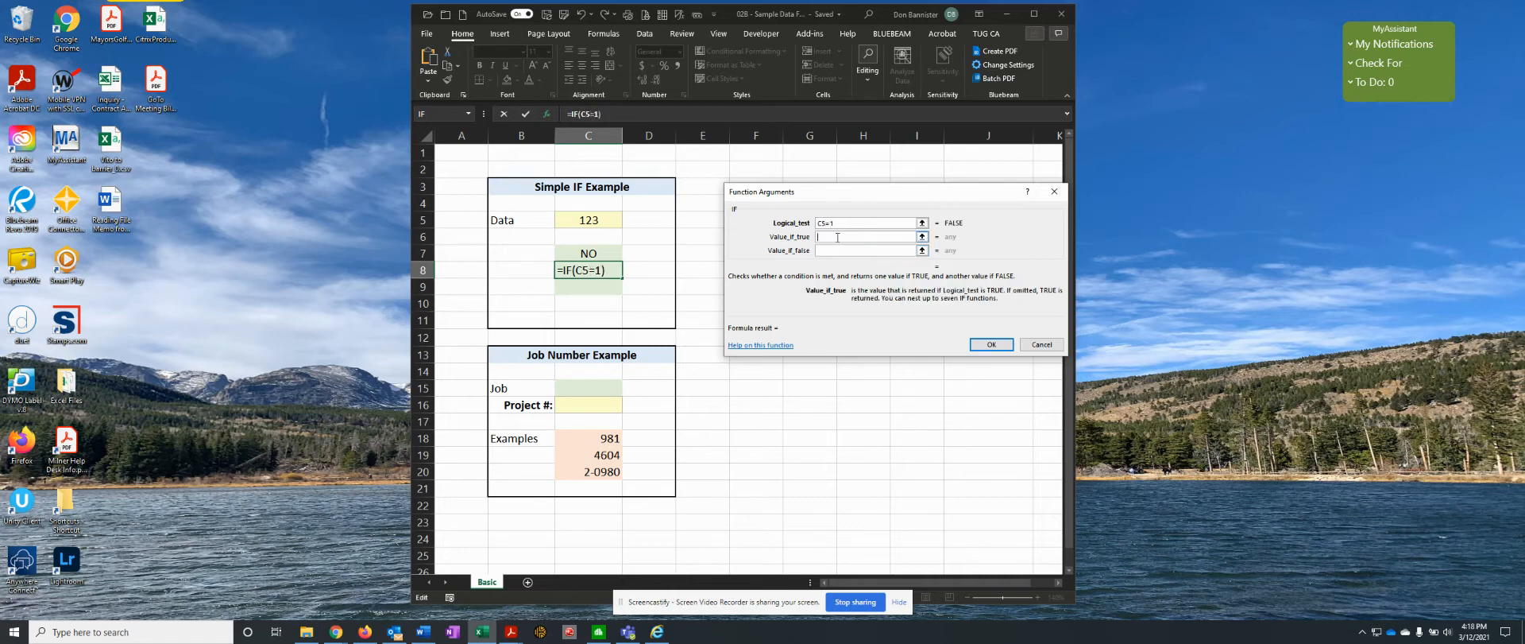
text(TRUE)
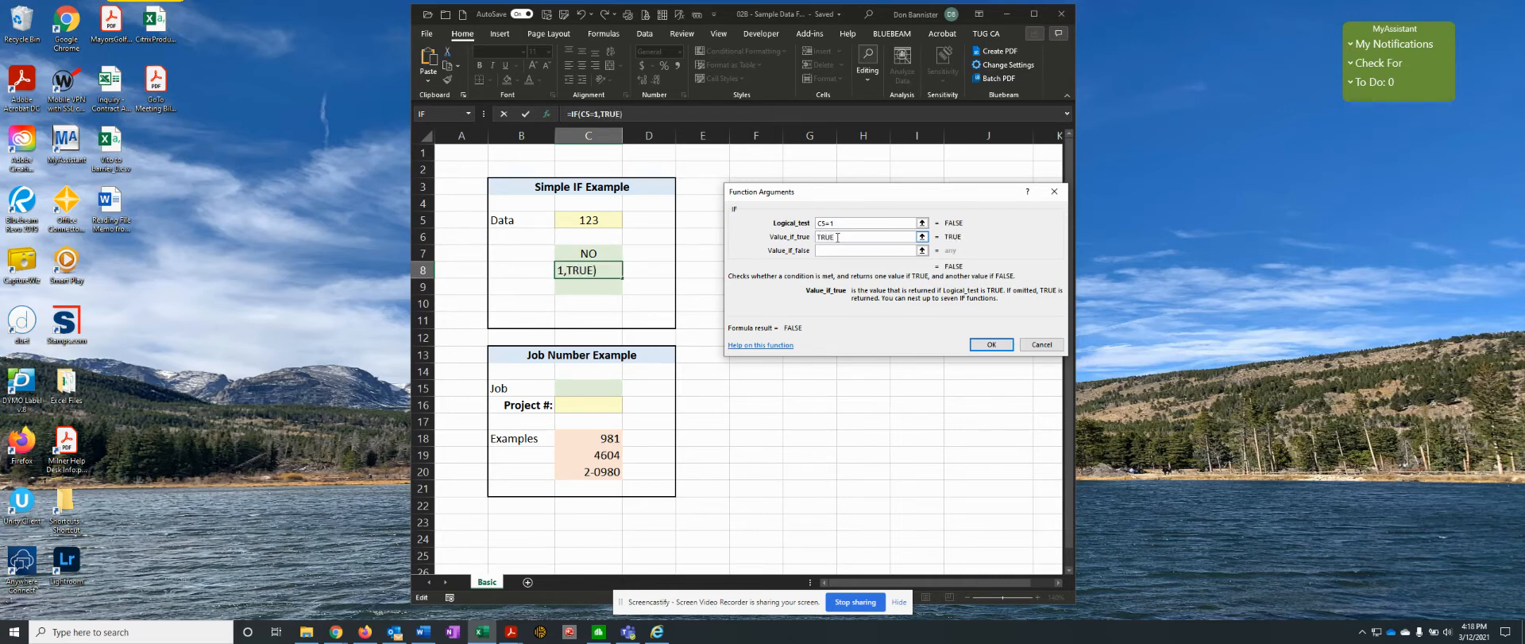
click(838, 250)
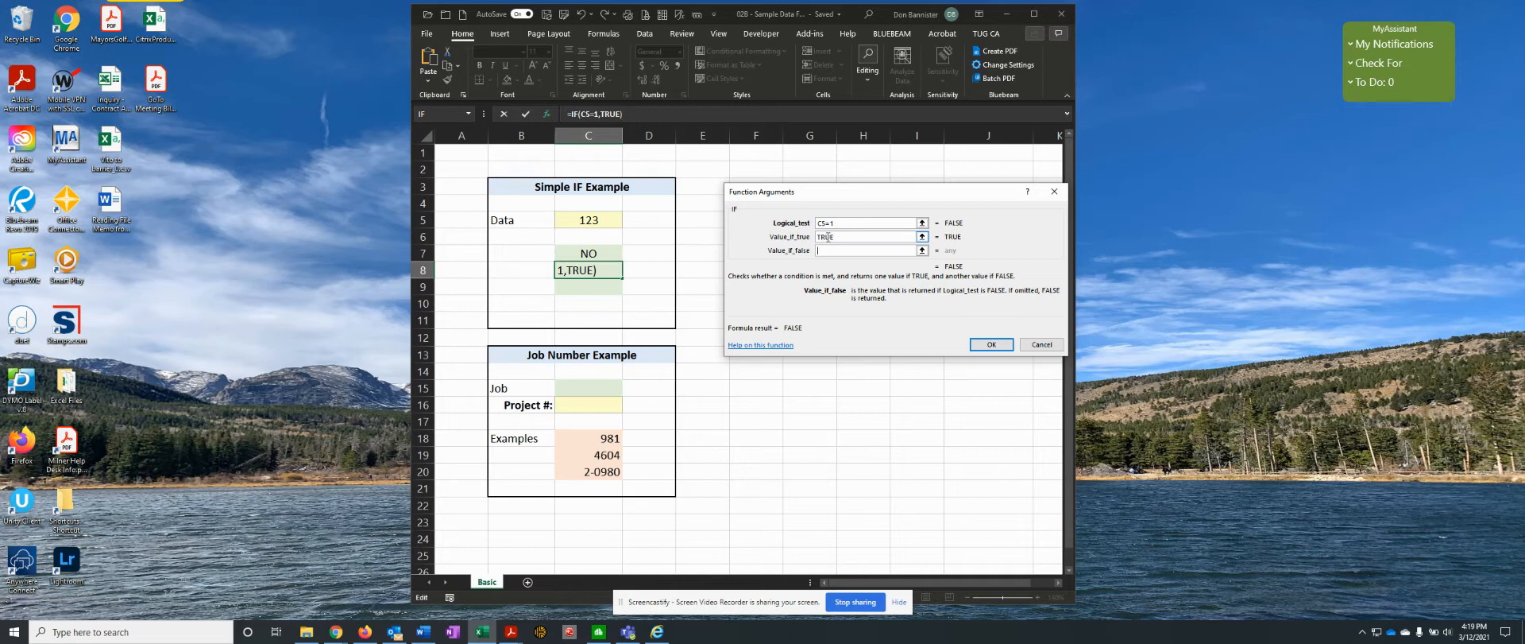
text(FALSE)
click(874, 237)
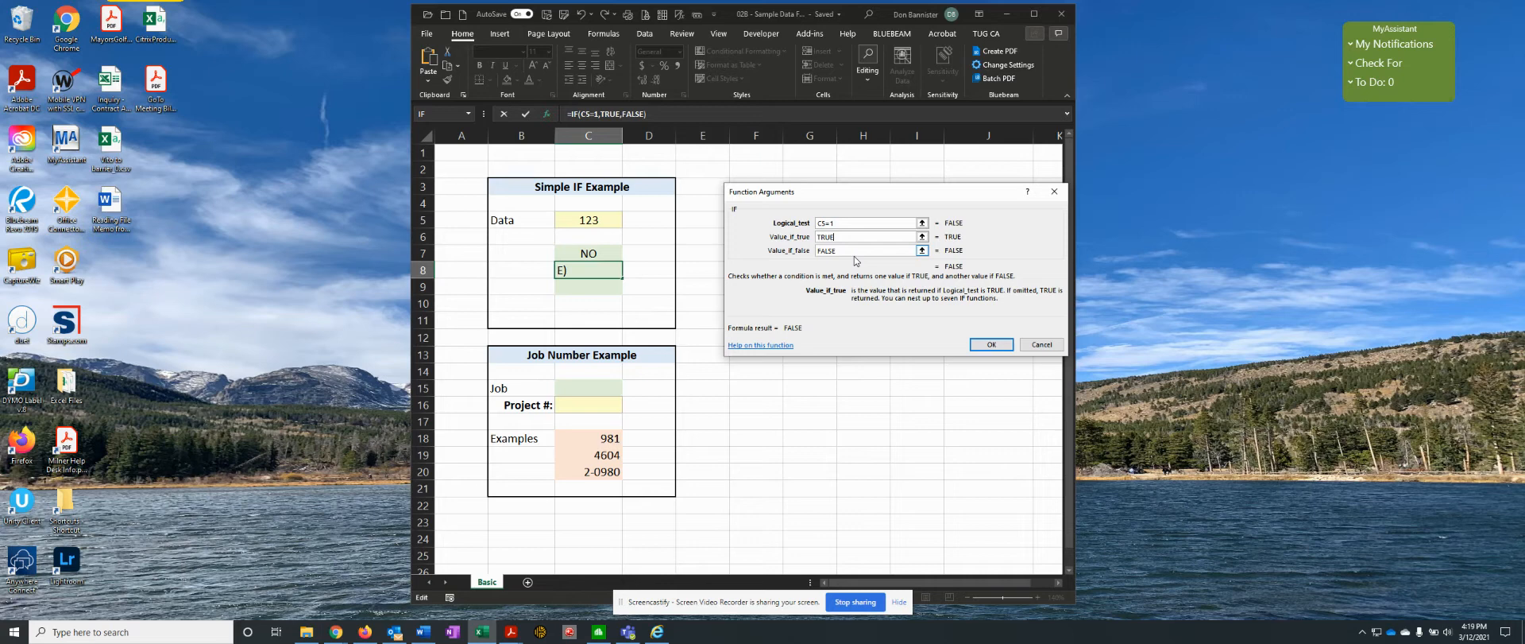
click(972, 343)
Step: Test both IF formulas by entering 1 and 0 in turn in Data cell C5
click(609, 222)
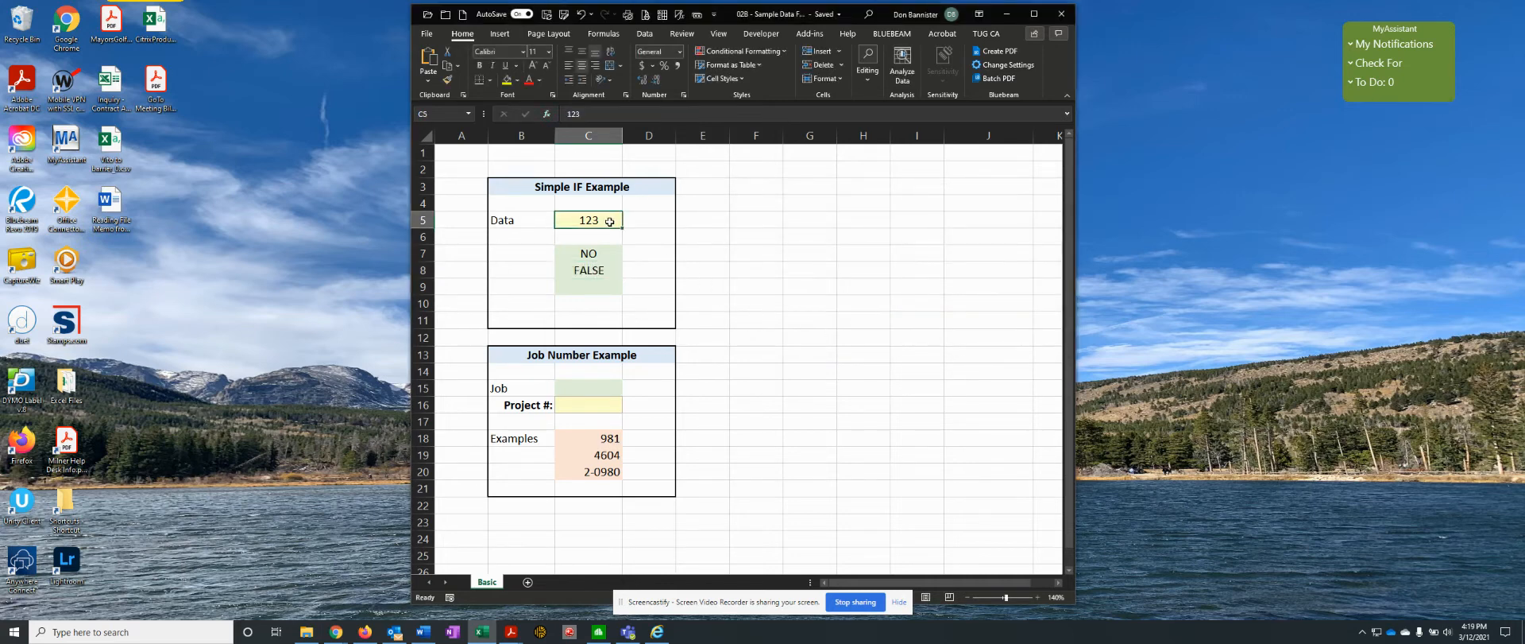
text(1)
key(ctrl+Return)
text(0)
key(ctrl+Return)
Step: Begin an IF formula in C9 with logical test C5=1 and "YES" as the value if true
click(585, 289)
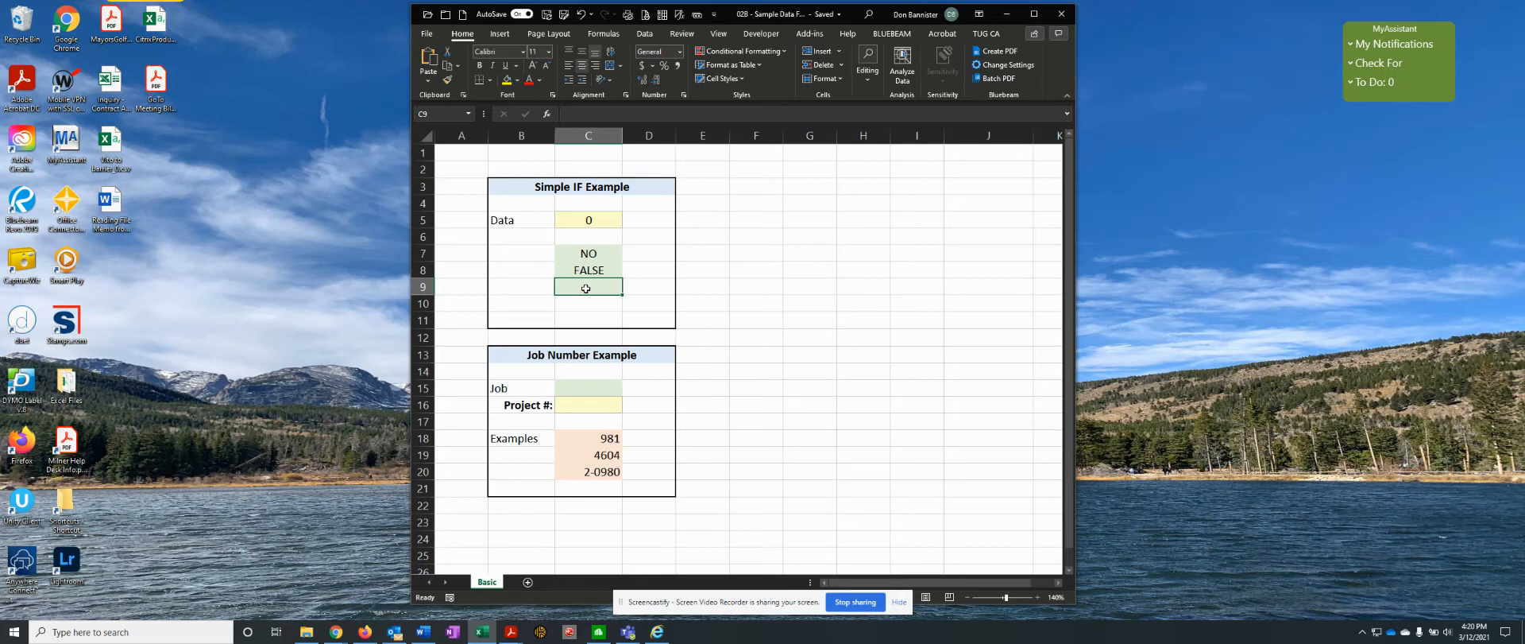
text(=)
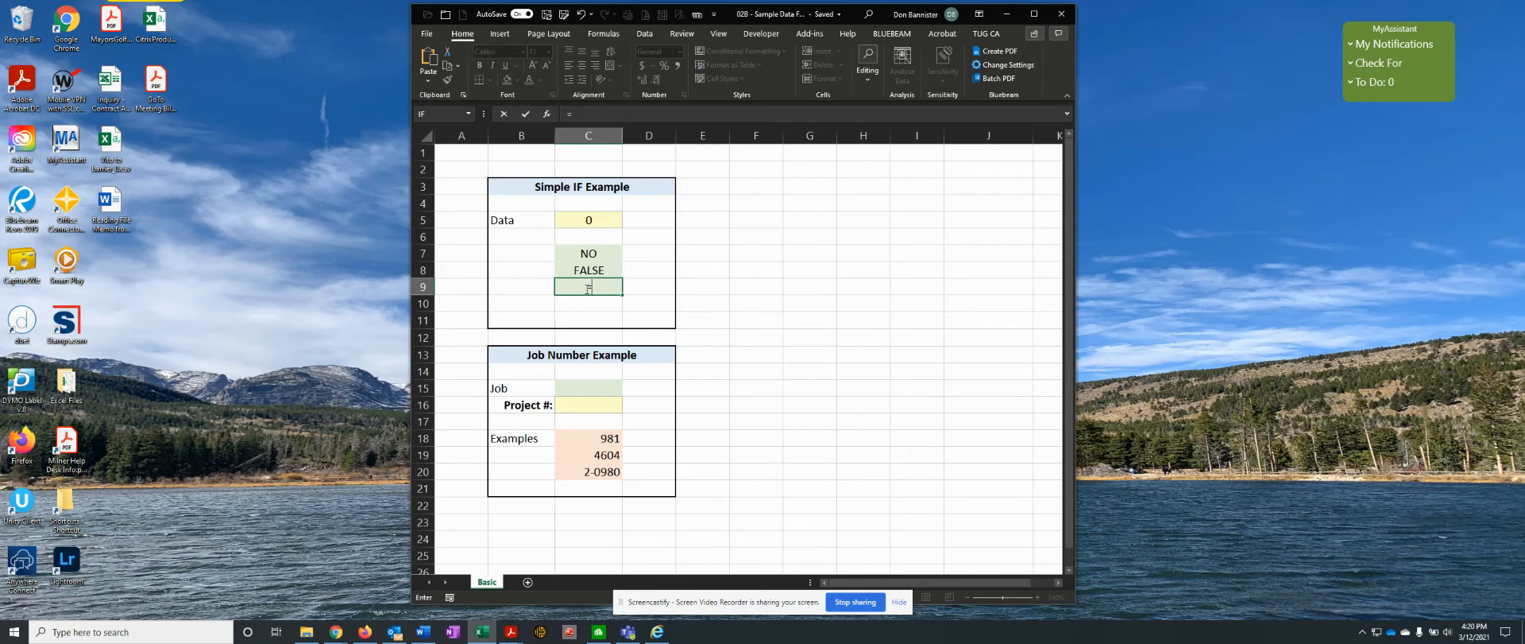
text(if)
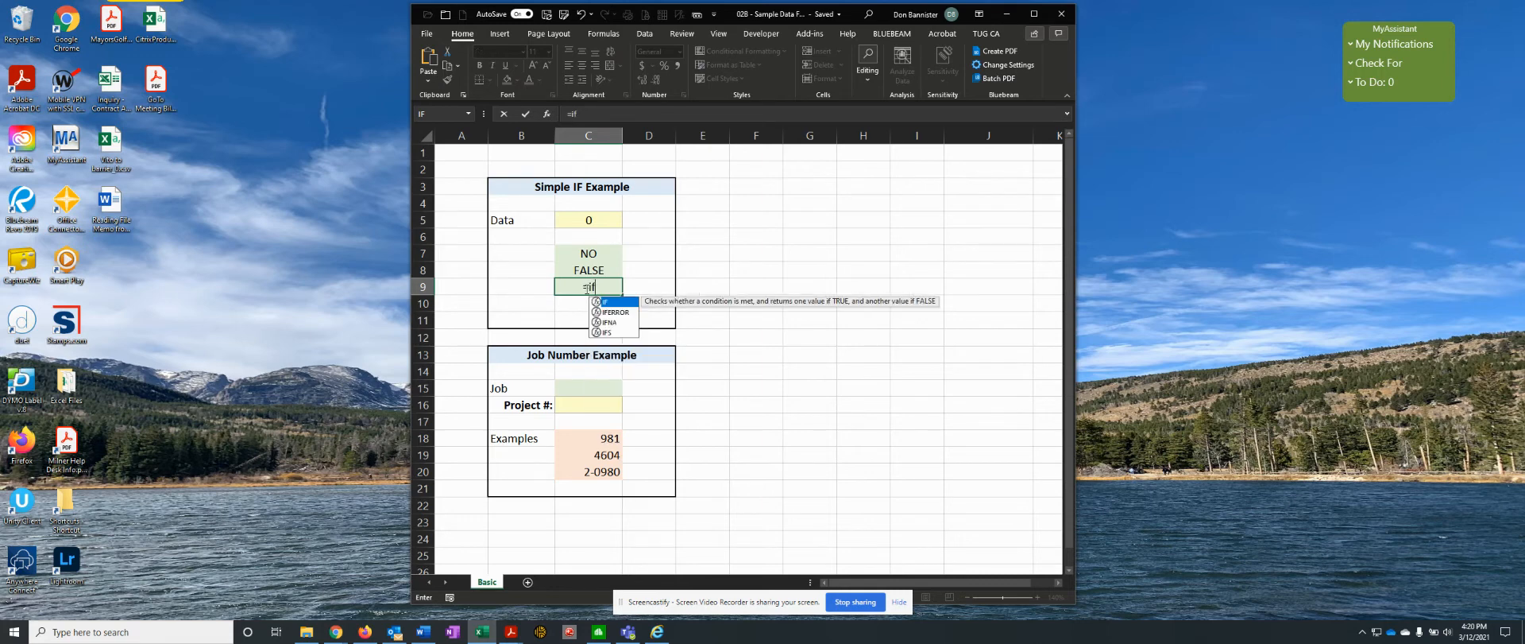
key(Tab)
text(c)
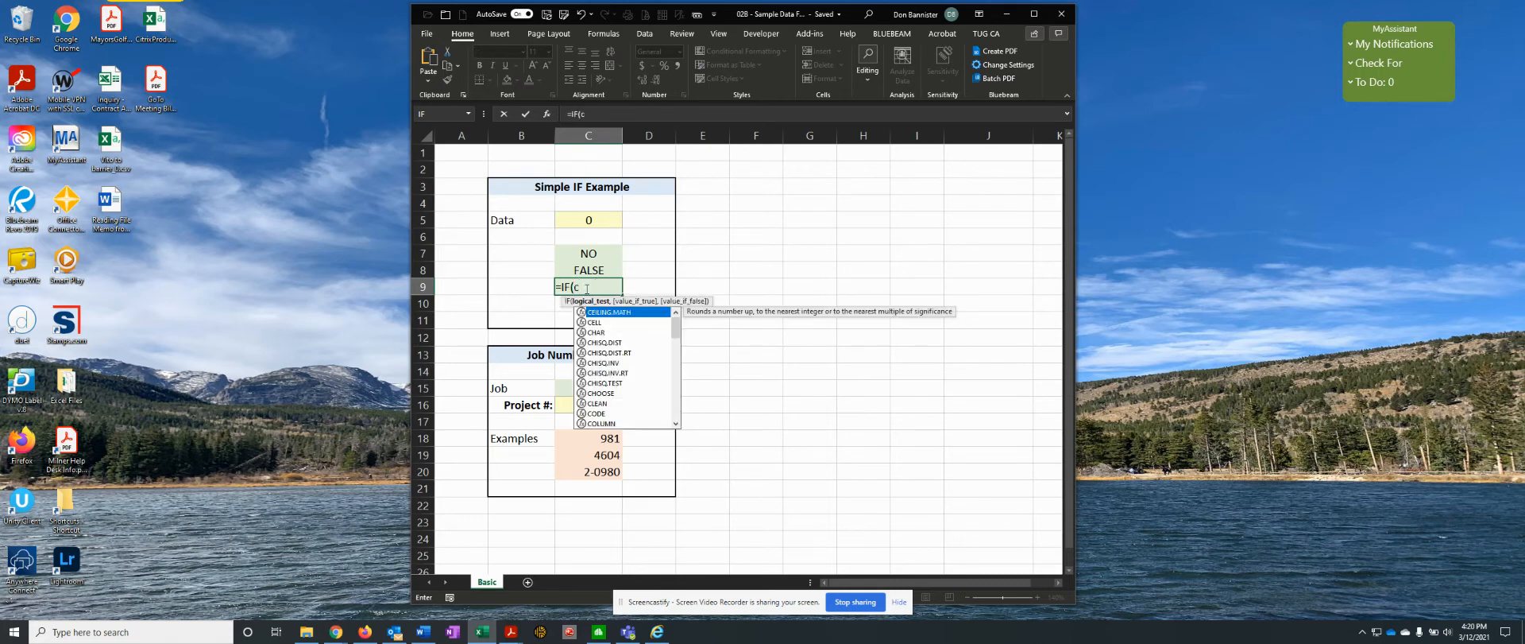
text(5)
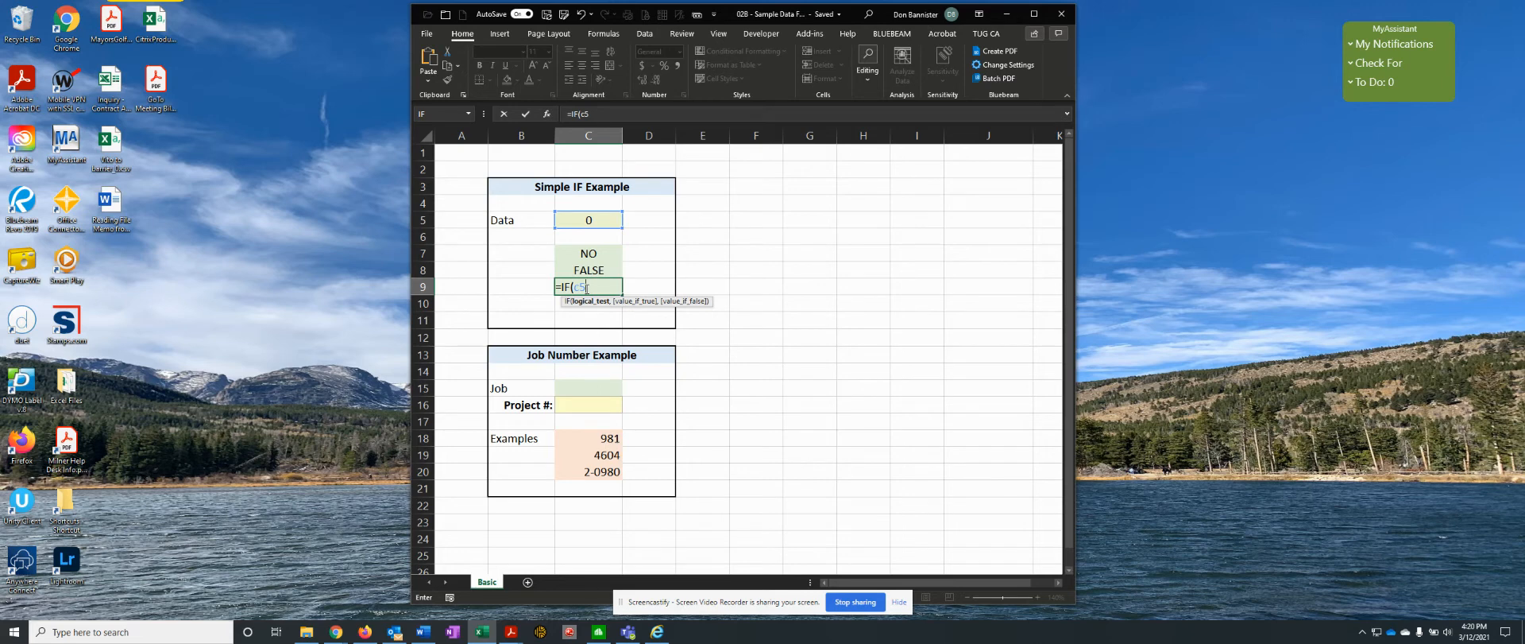
text(=1,"YES)
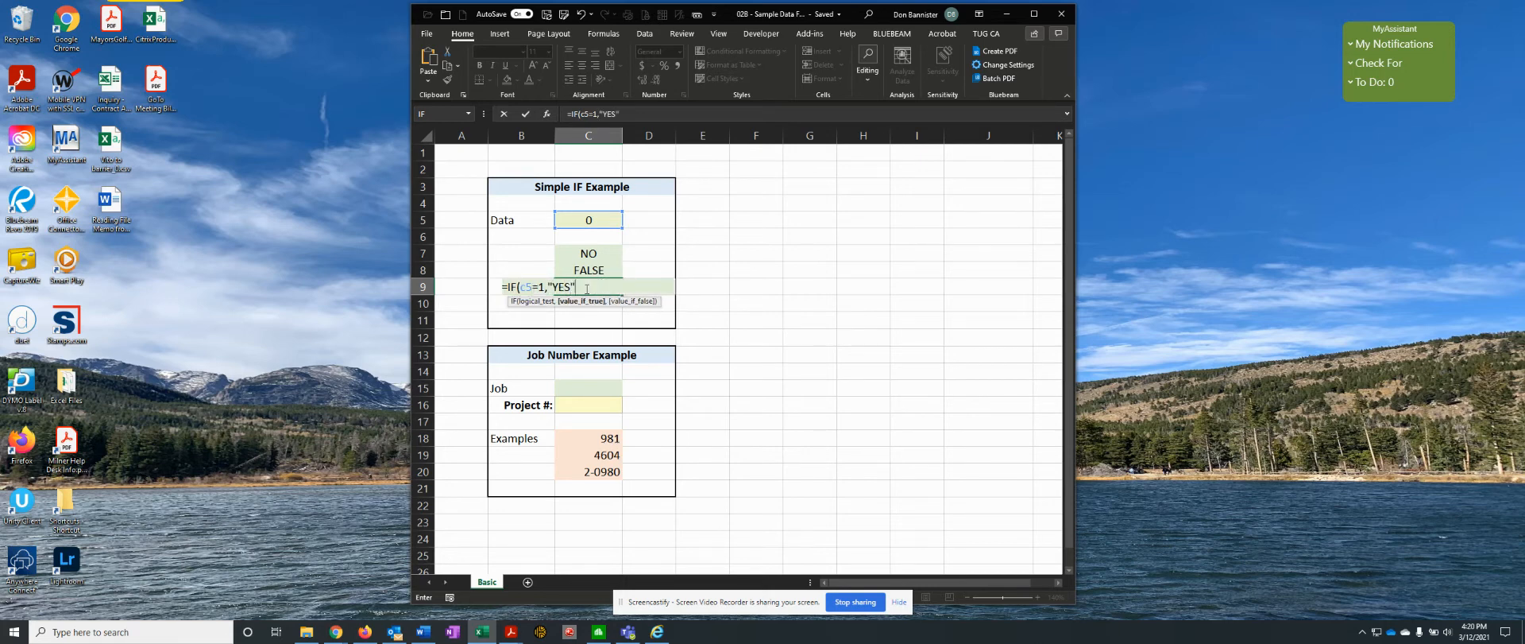
text(",)
Step: Complete C9's formula with a nested IF as value if false: test C5=0, returning "NO" if true and "ERROR" if false
text(IF)
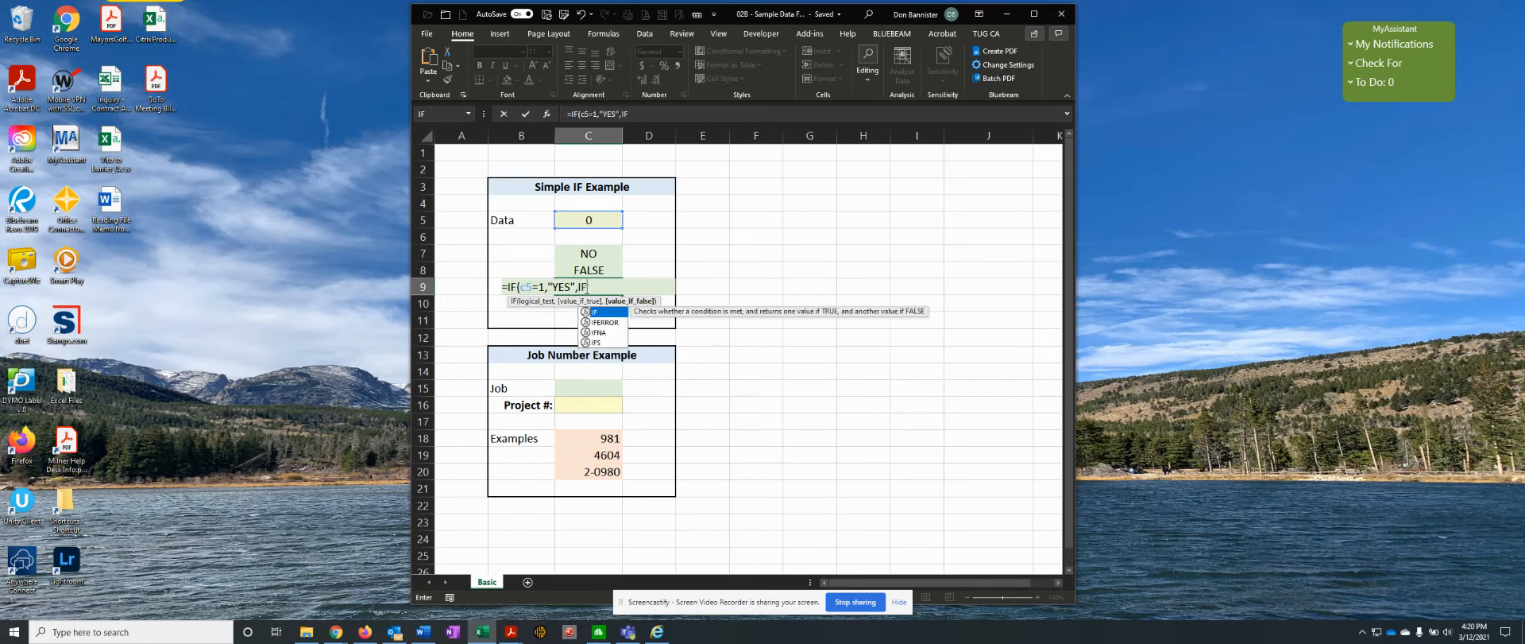
text((c)
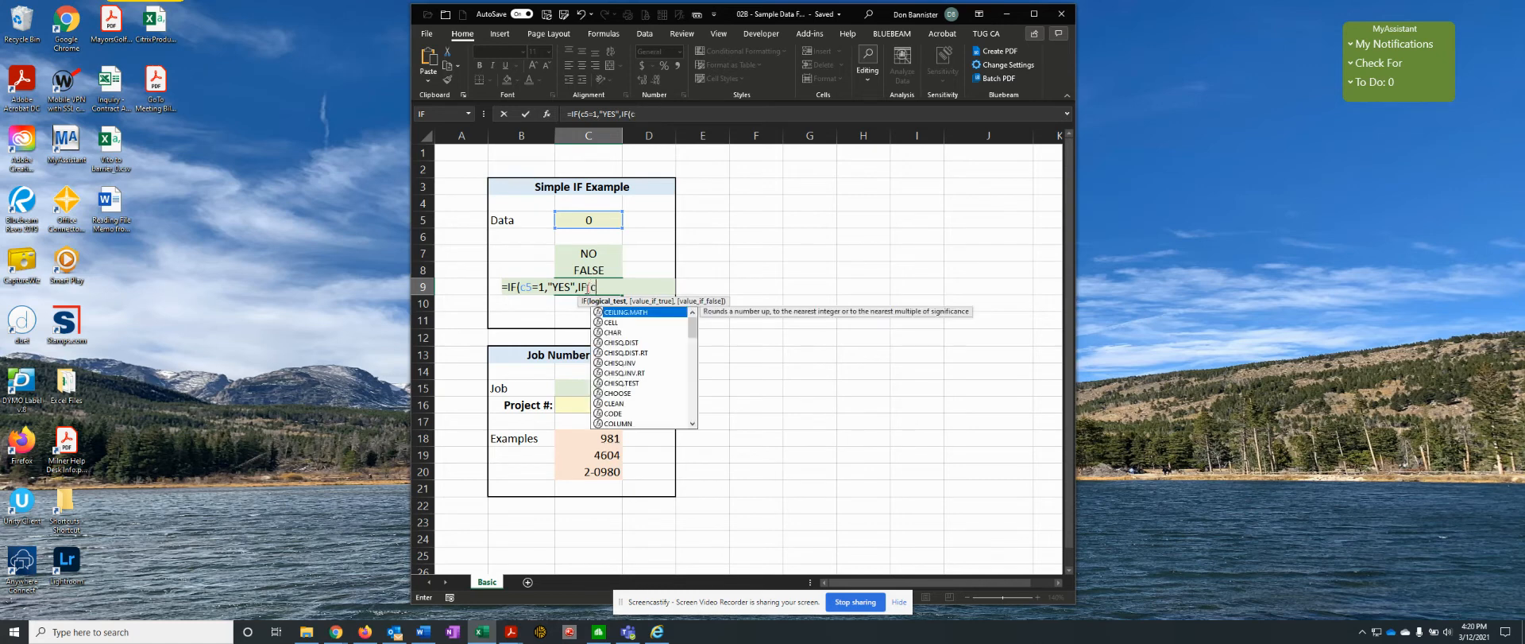
text(5)
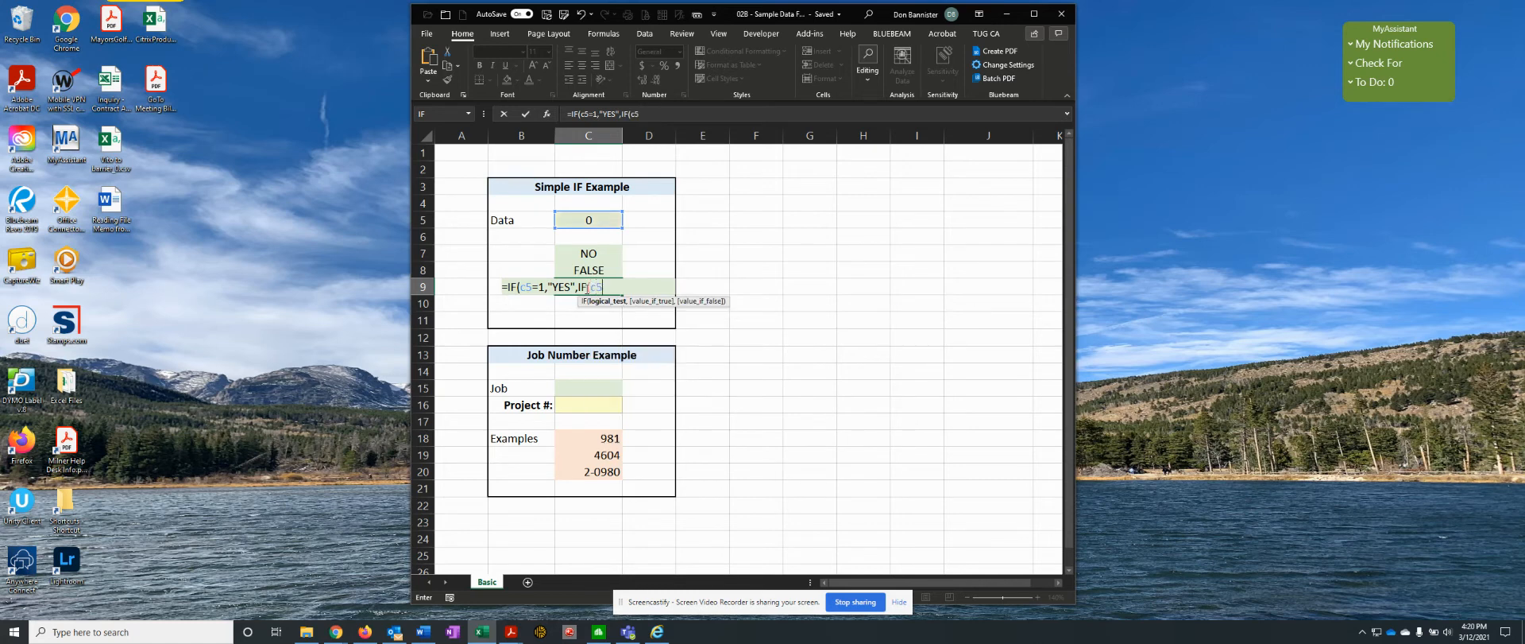
text(=0,"NO)
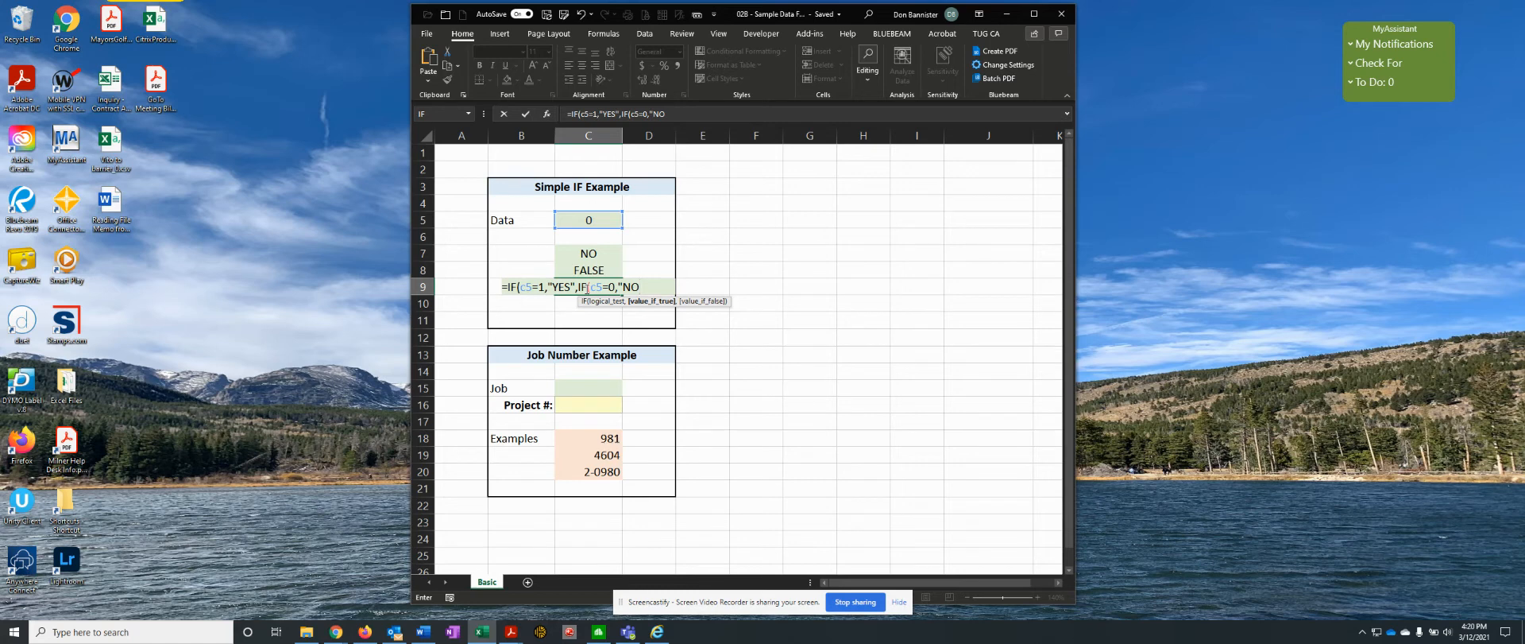
text(","ERROR)
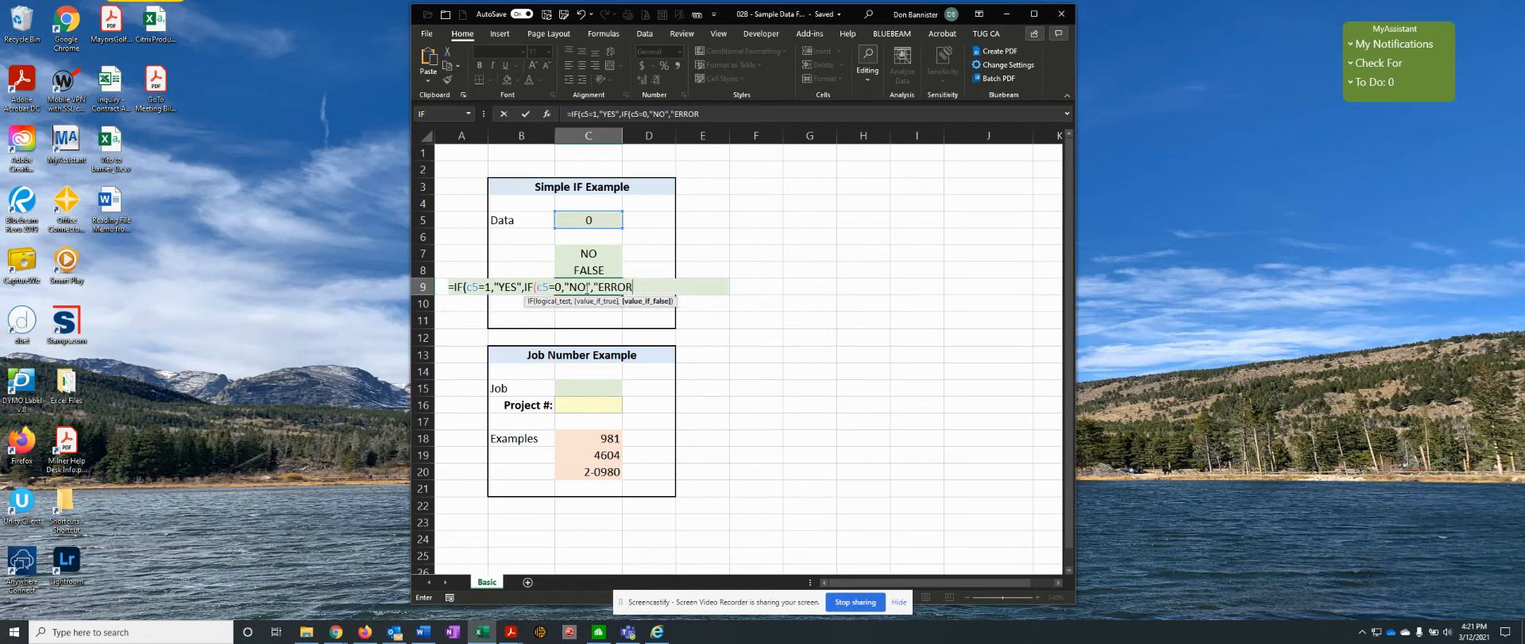
text(")))
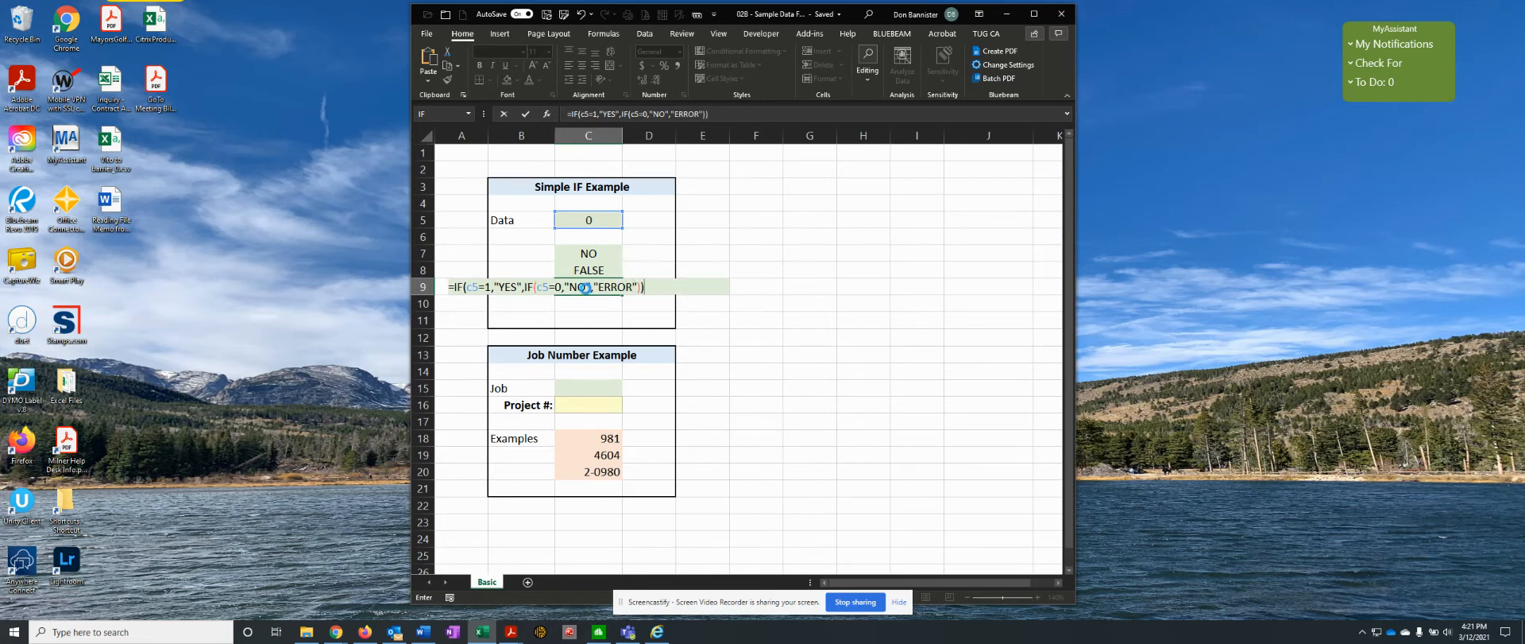
key(ctrl+Return)
Step: Test the three IF formulas in C7:C9 by entering 1, 0 and 3 in turn in Data cell C5
click(599, 221)
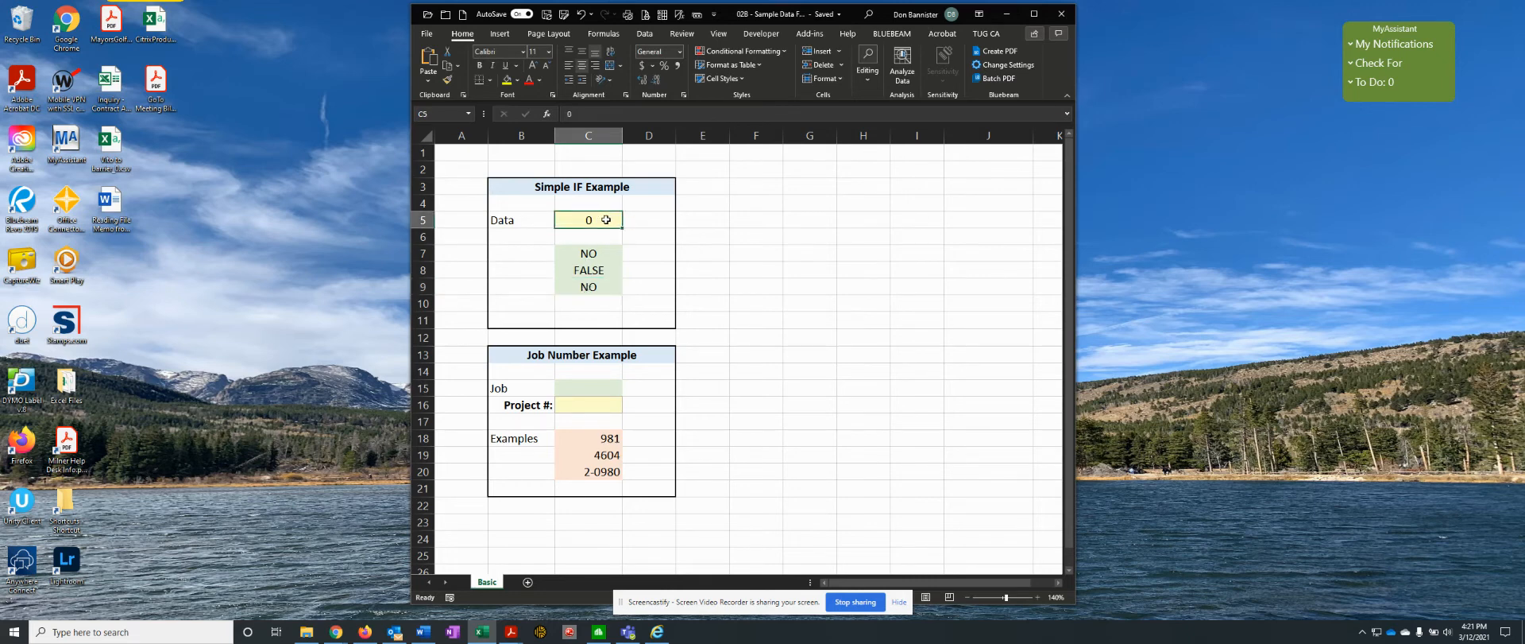
text(1)
key(ctrl+Return)
click(580, 284)
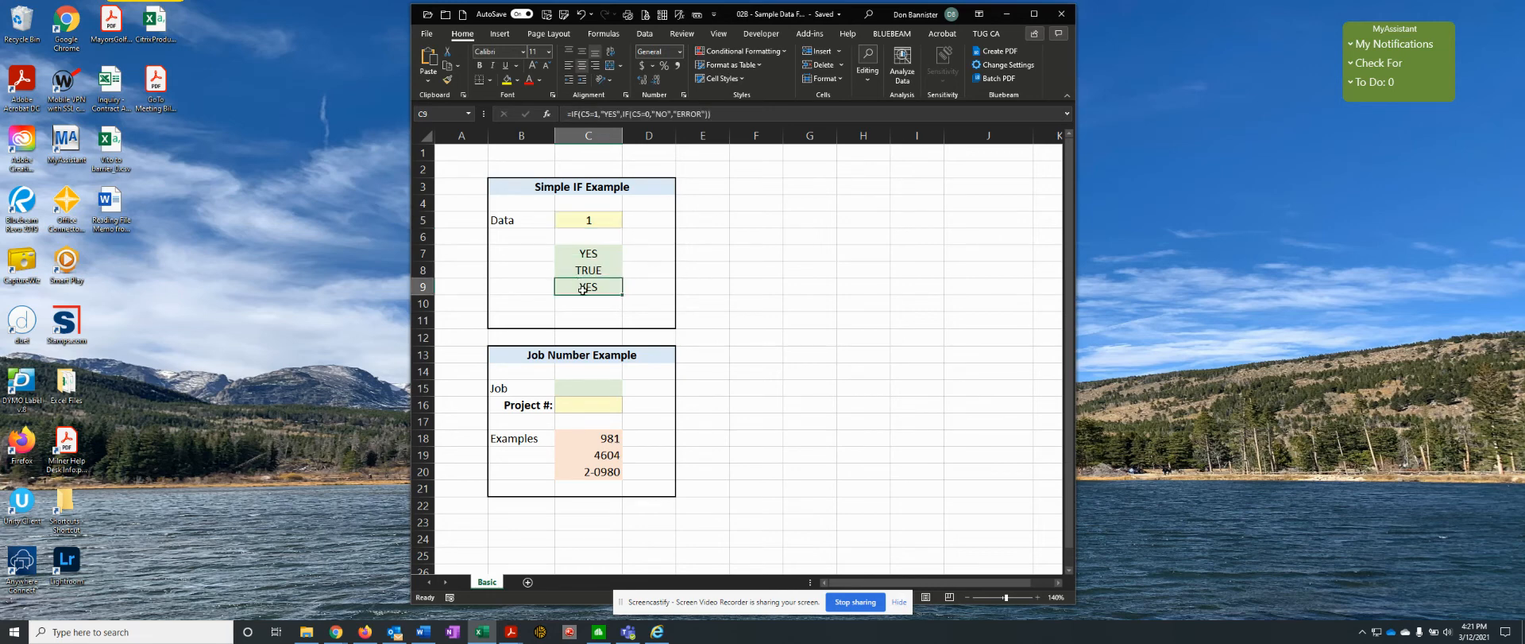
click(592, 220)
text(0)
key(ctrl+Return)
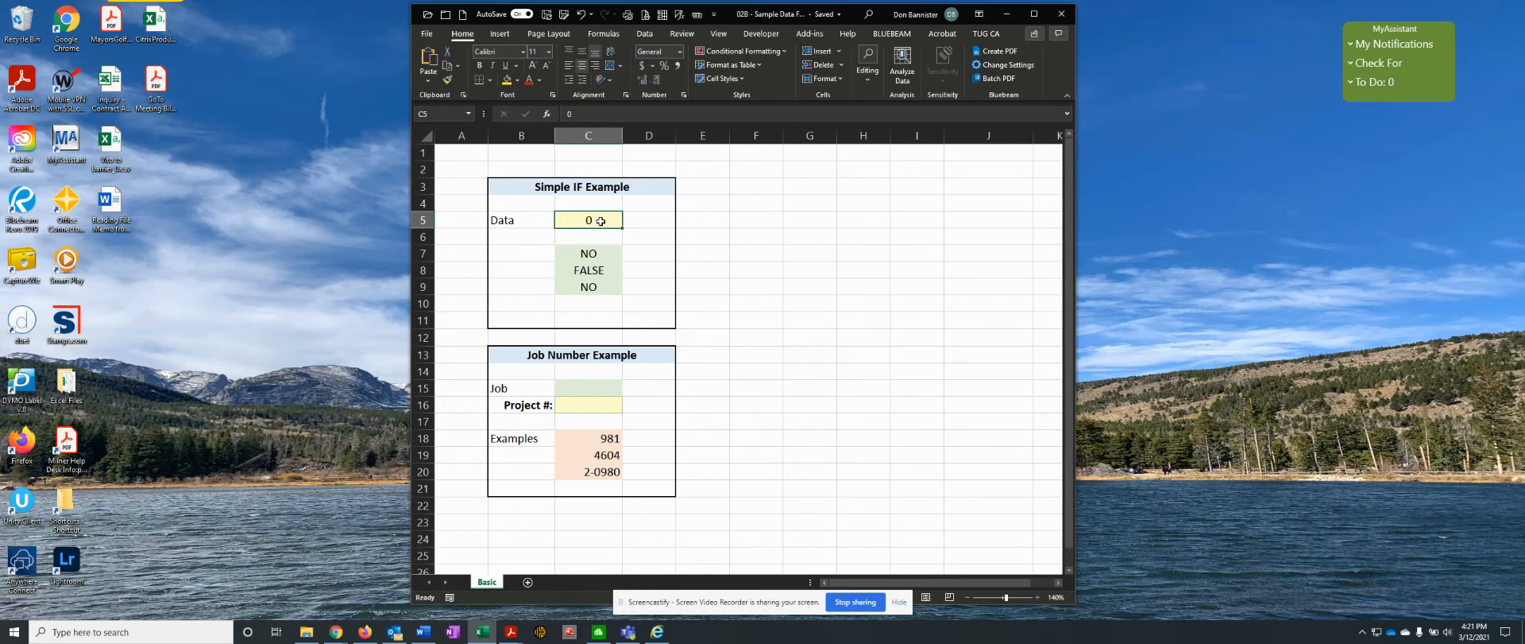
text(3)
key(ctrl+Return)
drag(577, 252, 578, 270)
click(581, 285)
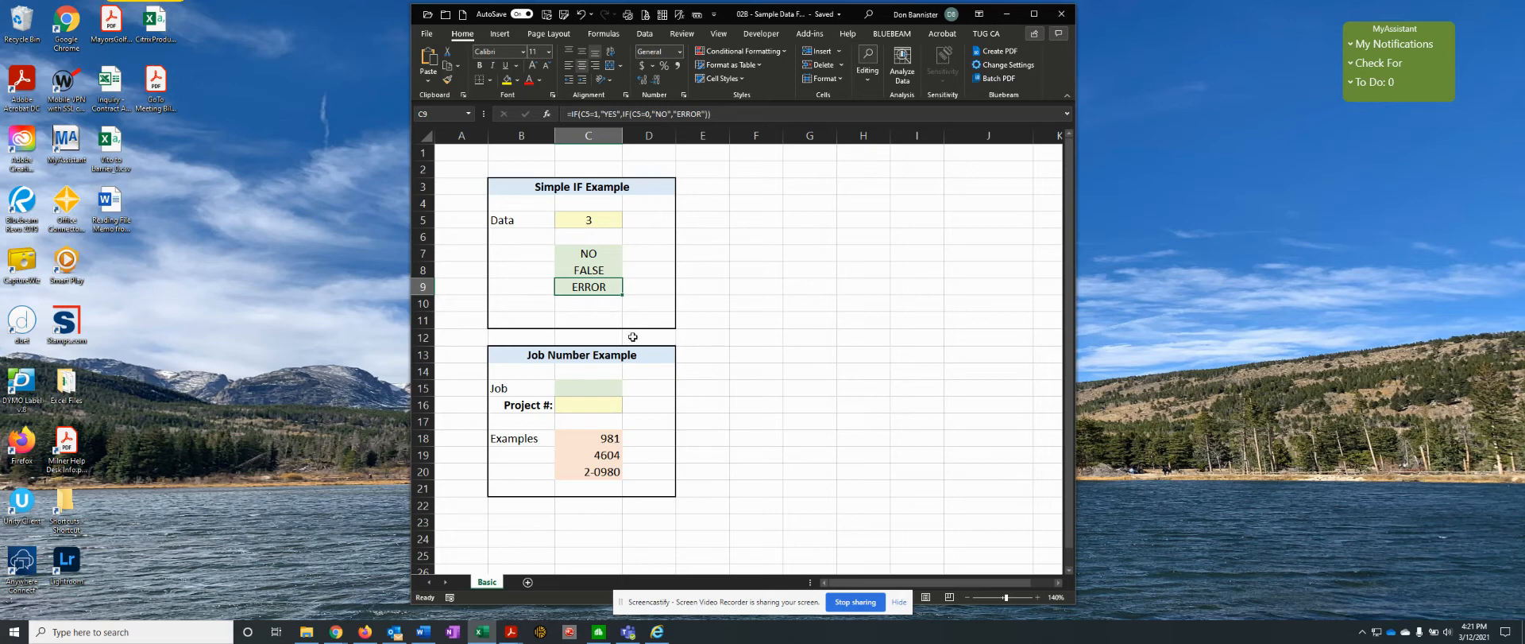
Step: Check the example job numbers, and begin an IF formula in Job cell C15 with logical test LEN(C16)=6
click(571, 391)
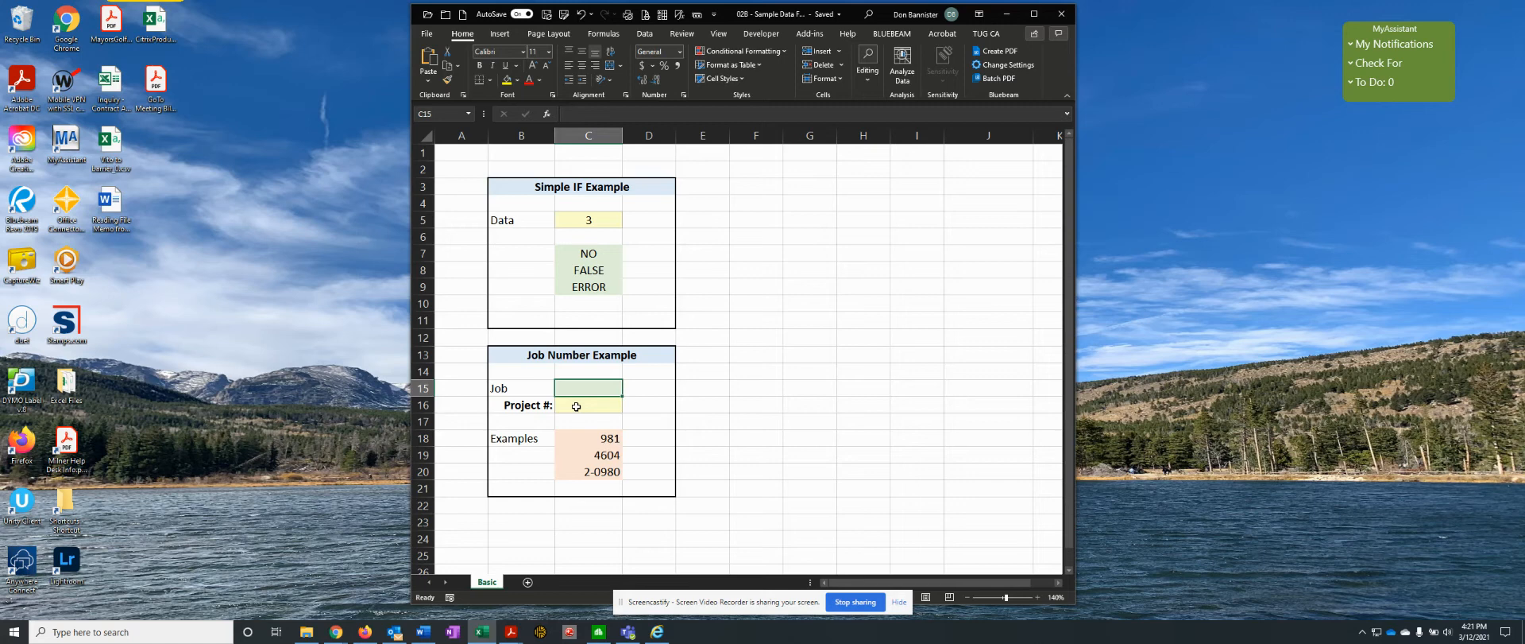
click(601, 472)
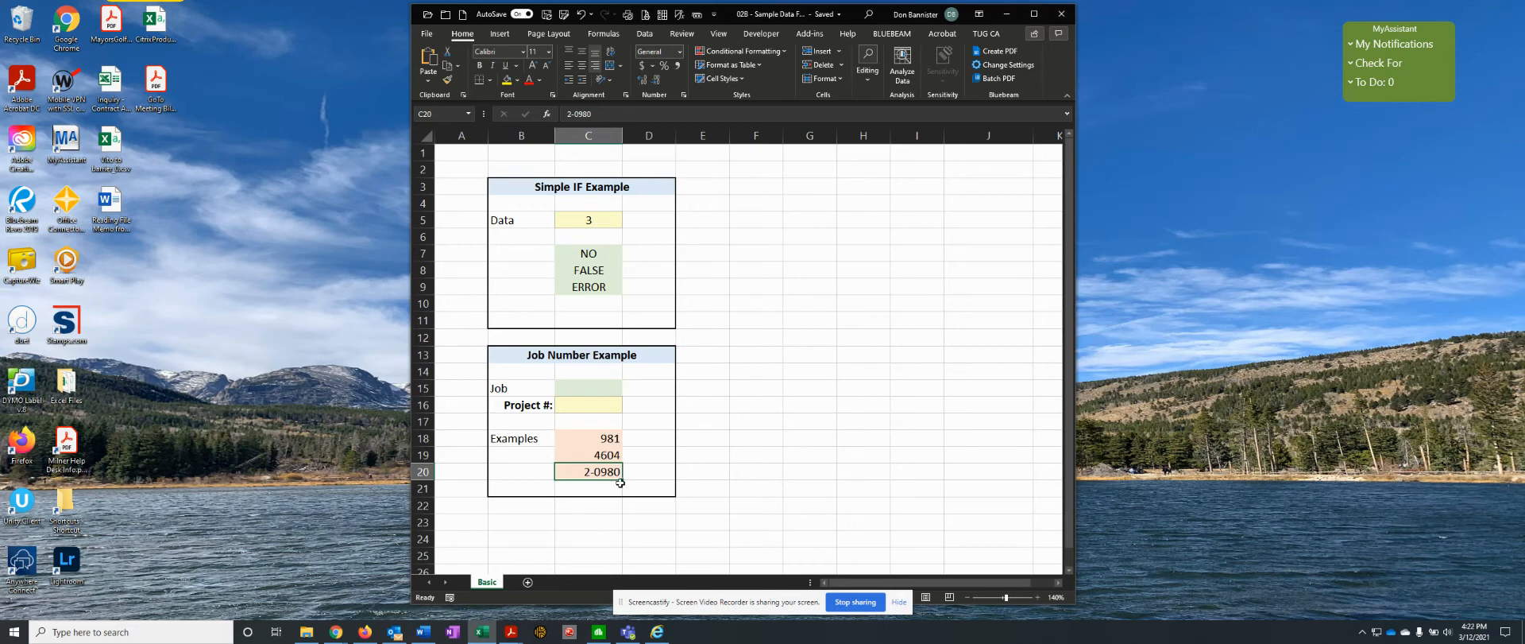
click(609, 437)
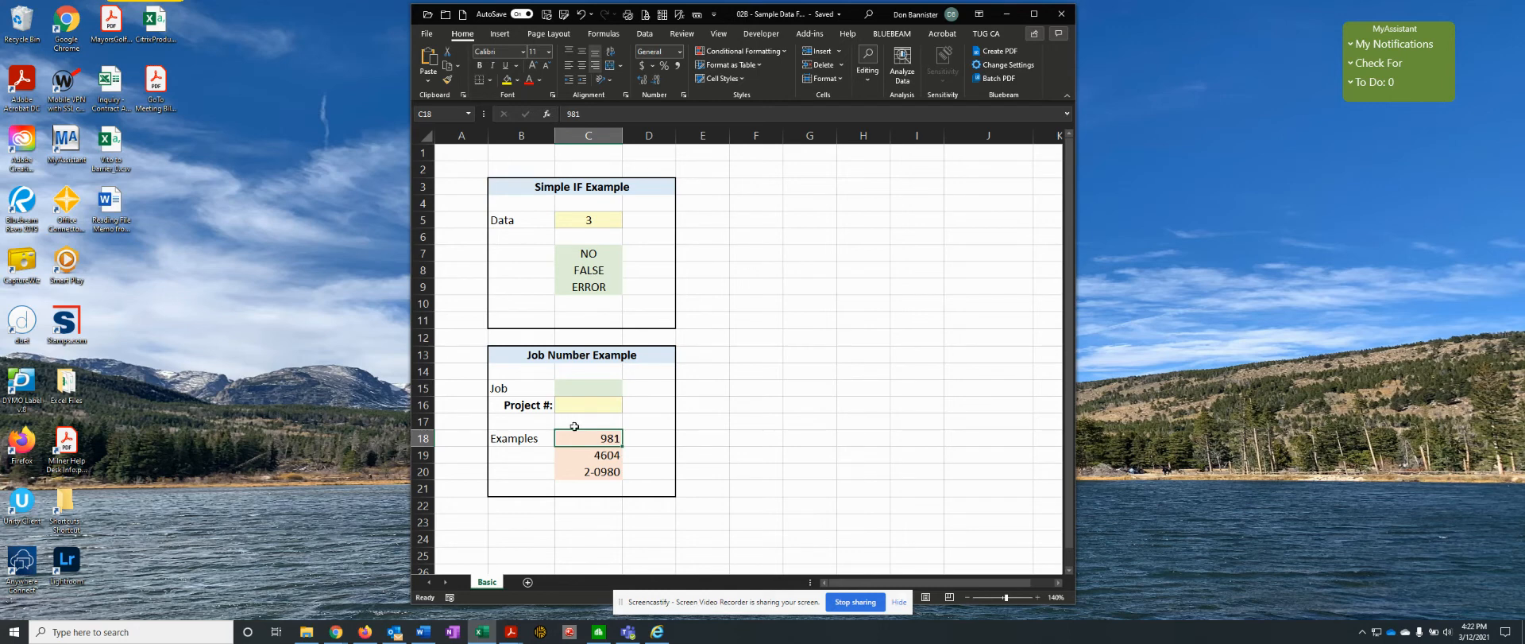
click(581, 385)
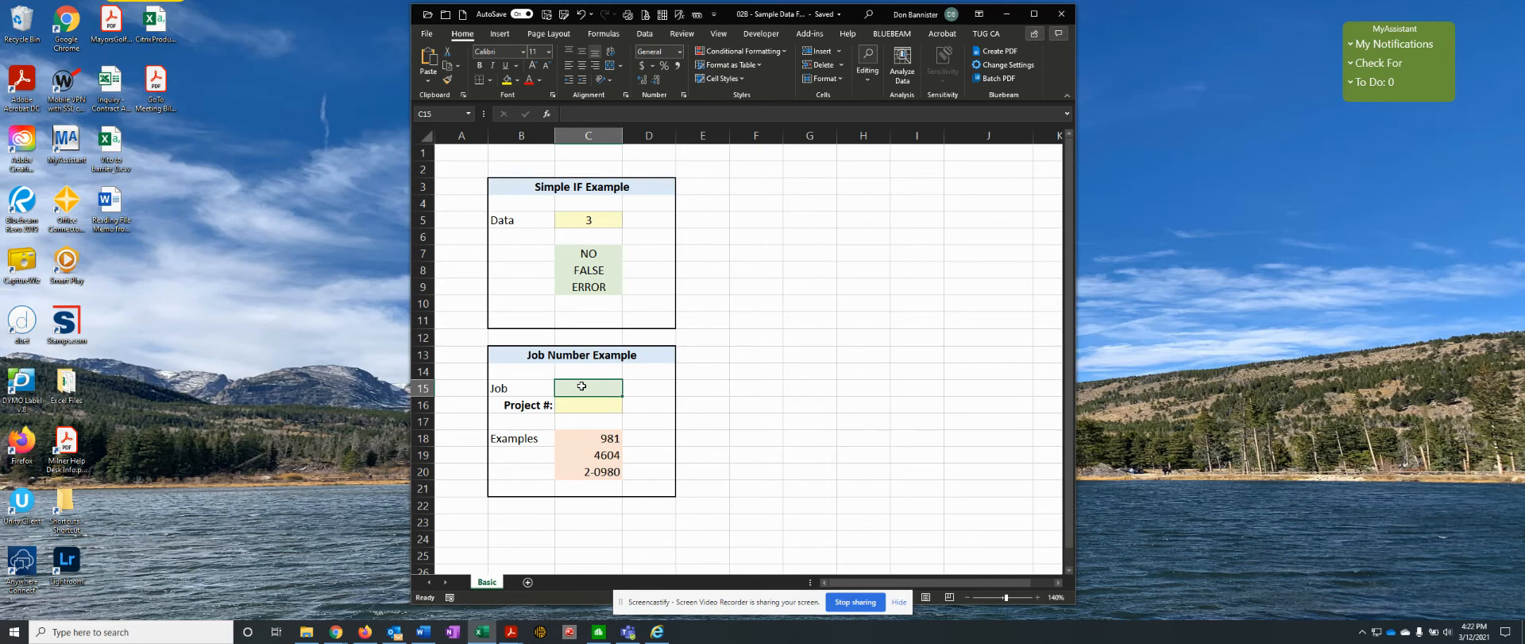
text(=if)
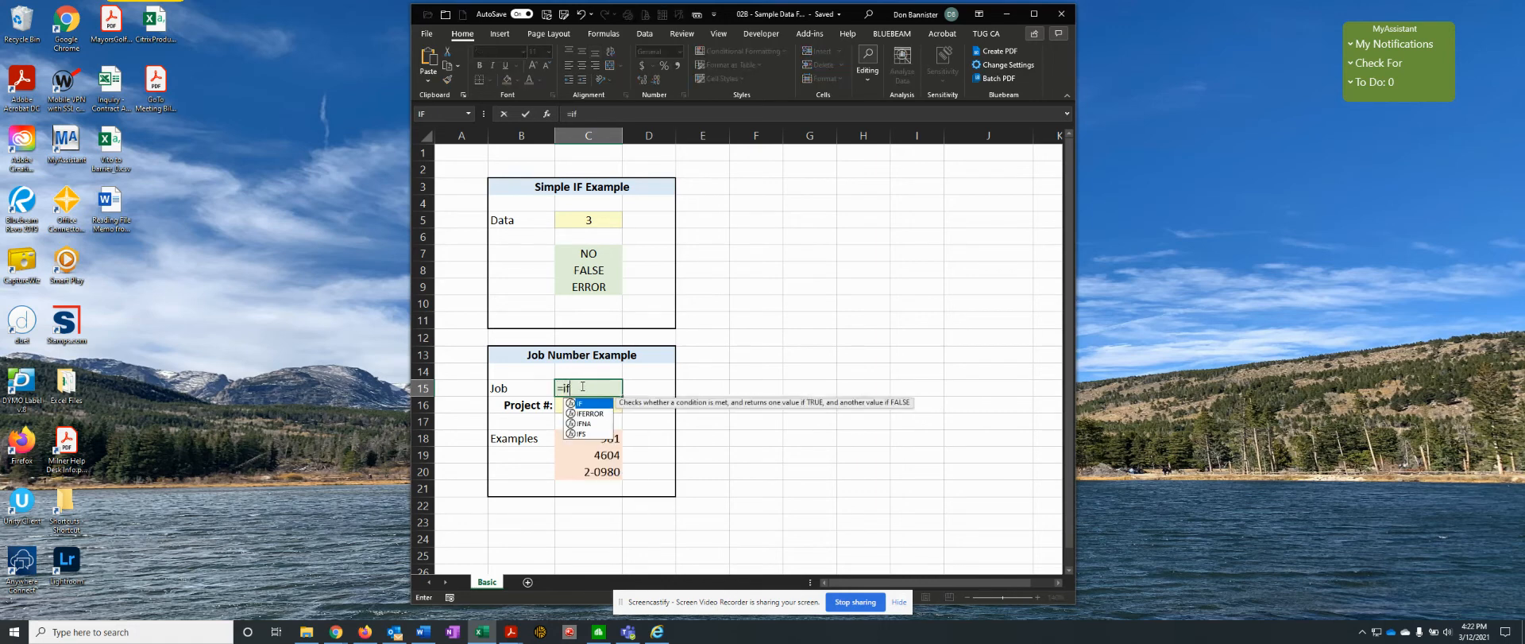
text(()
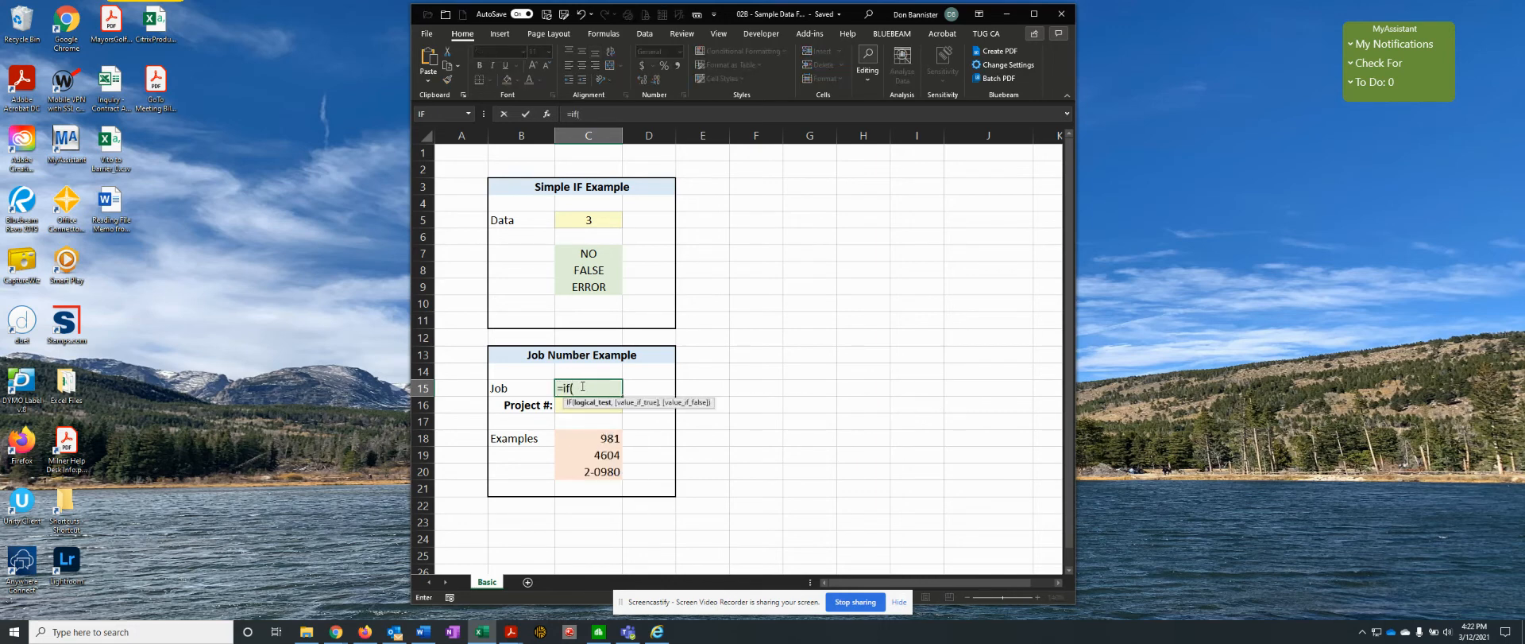
text(LEN)
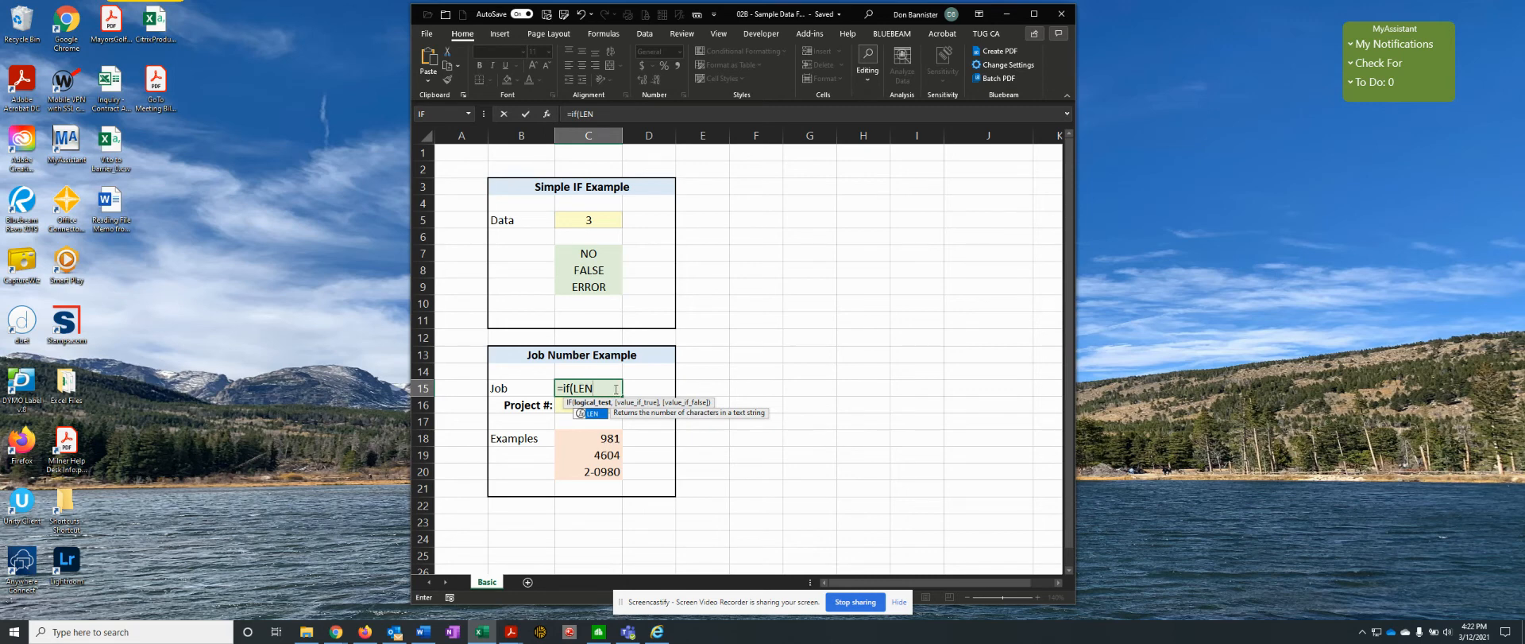
text(()
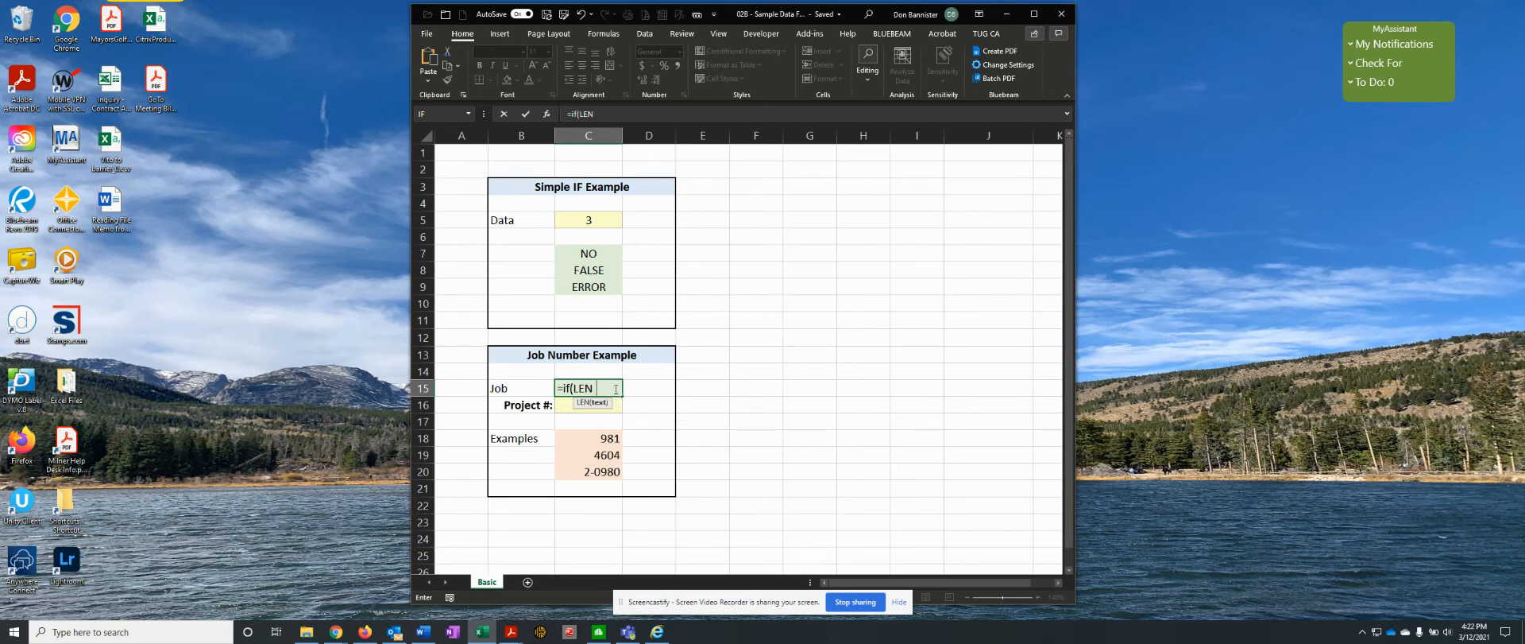
text(c)
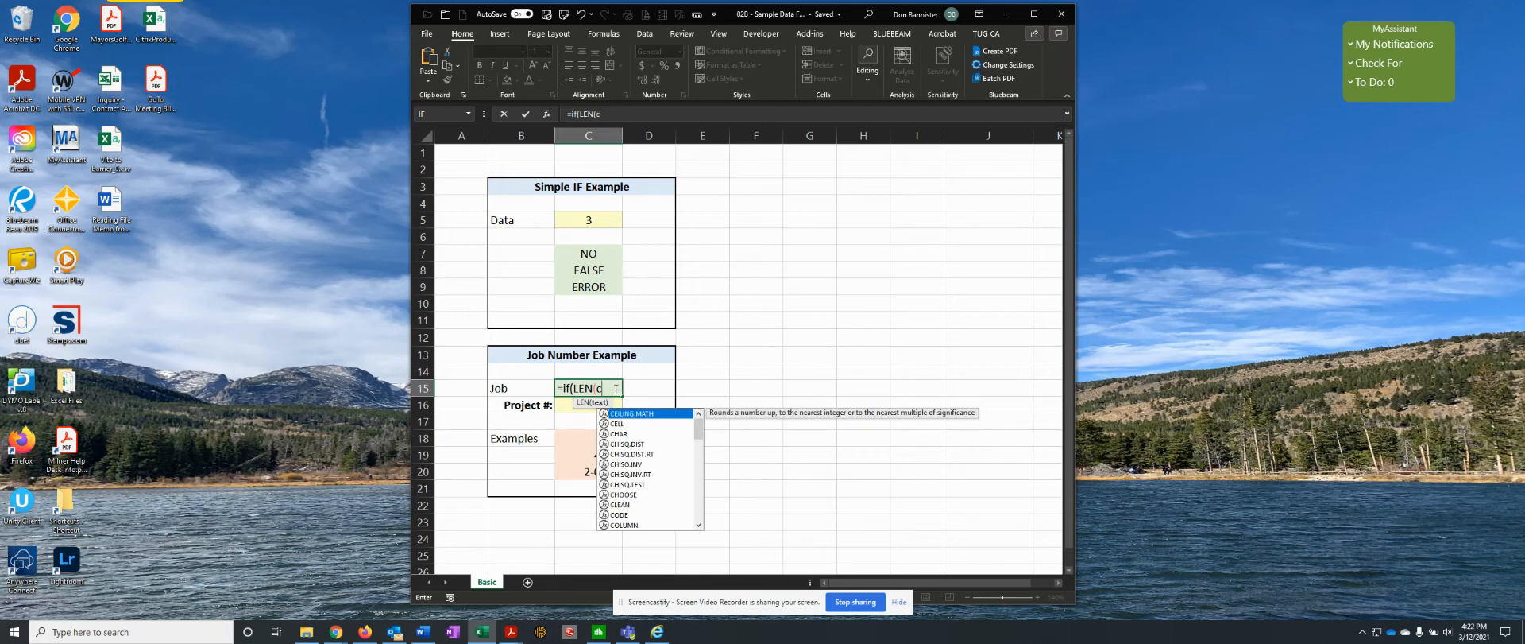
text(16)
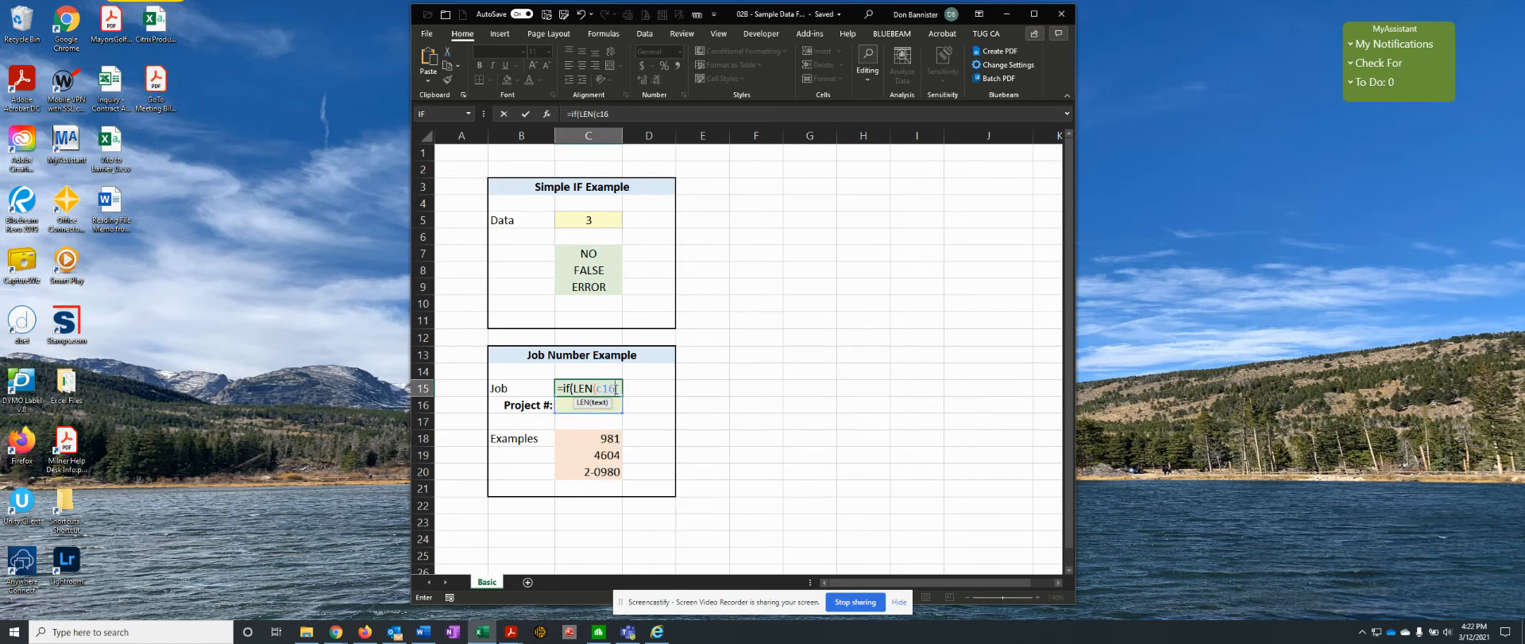
text())
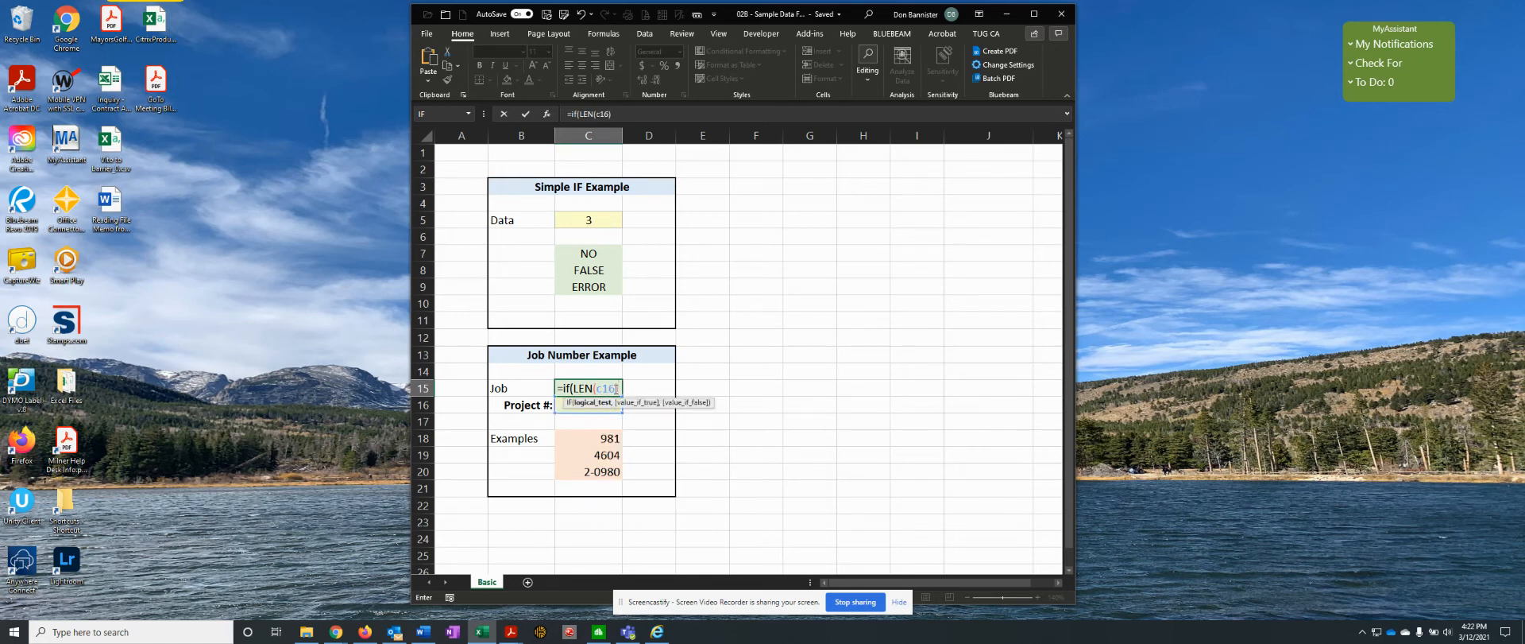
text(=6)
text(,)
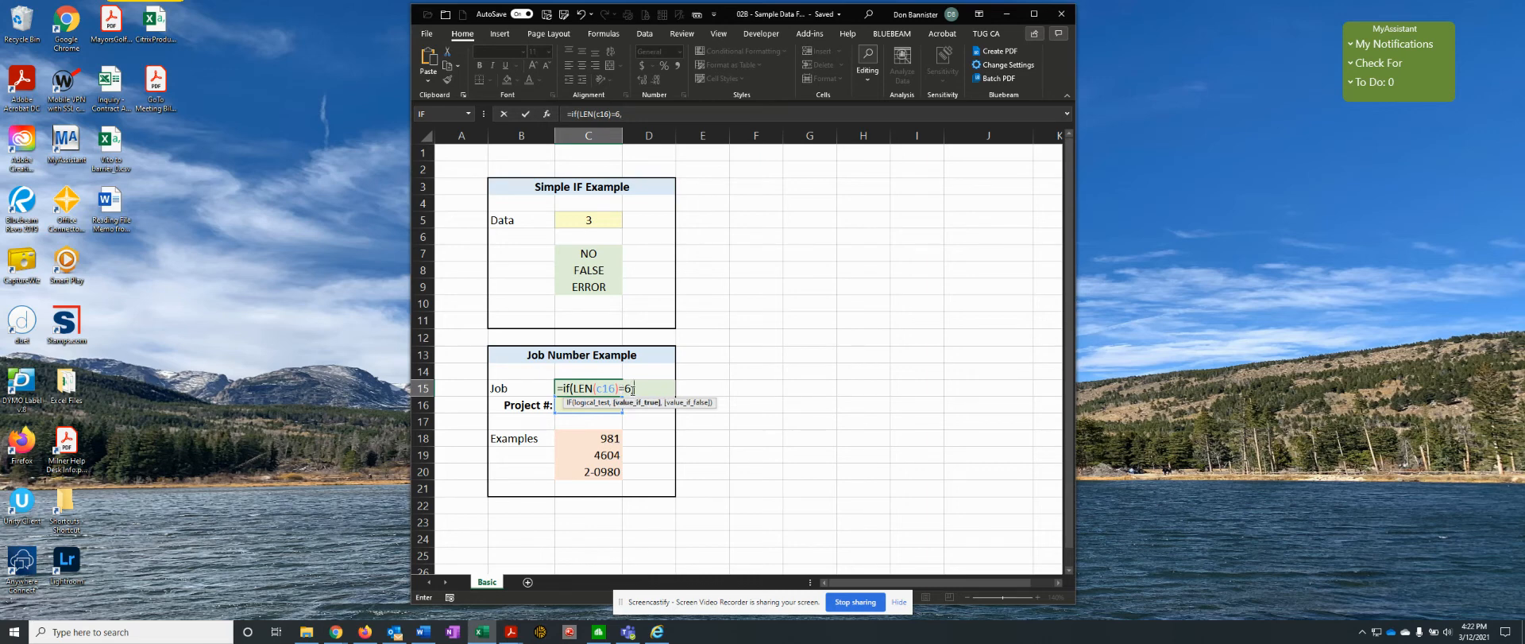
Step: Complete C15's formula with (C16) if true, otherwise a nested IF testing LEN(C16)=4 that returns "1-"&C16 or "1-0"&C16
text((c16),IF(LEN)
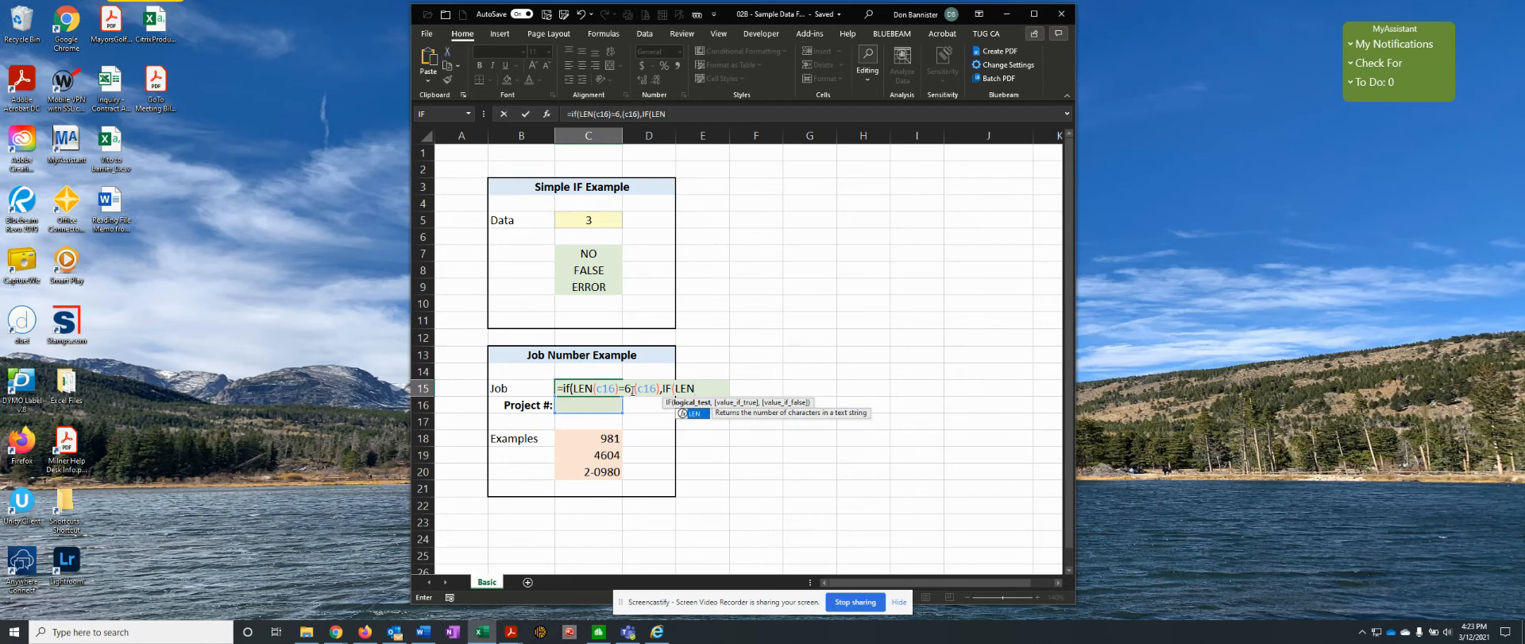
text((c)
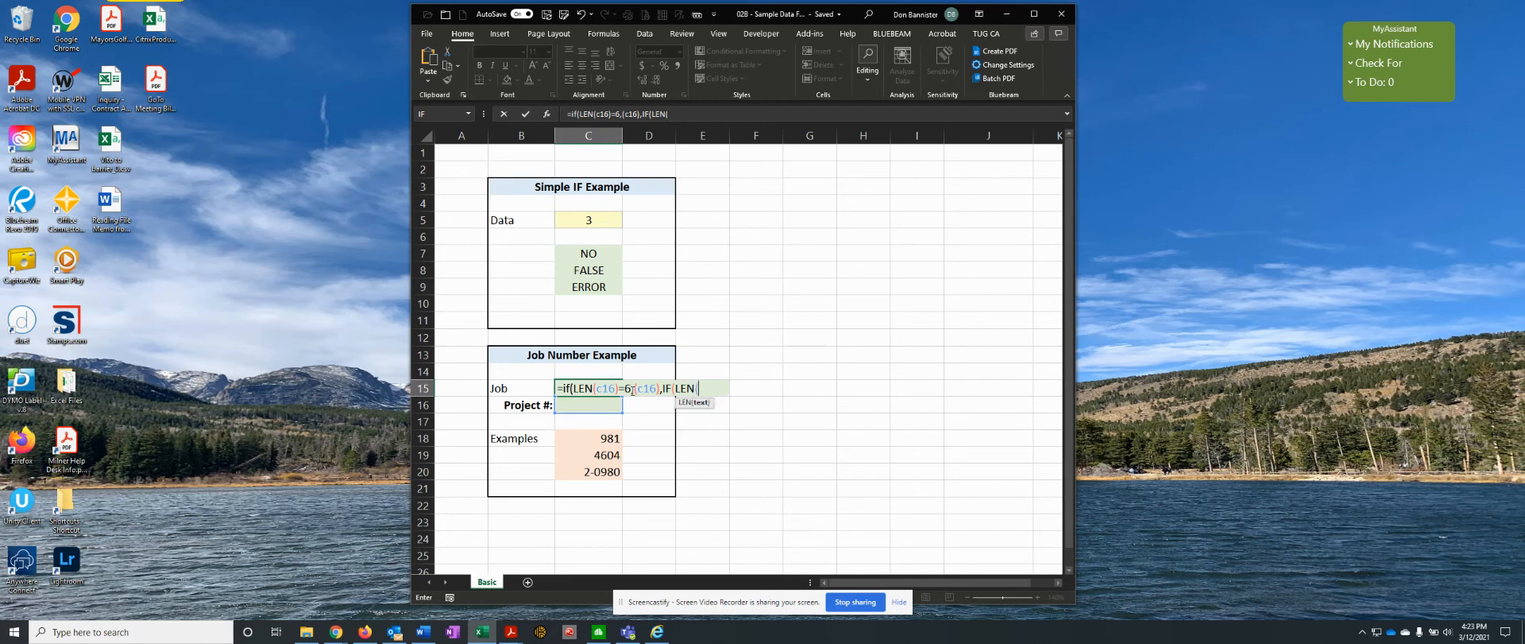
text(16)=)
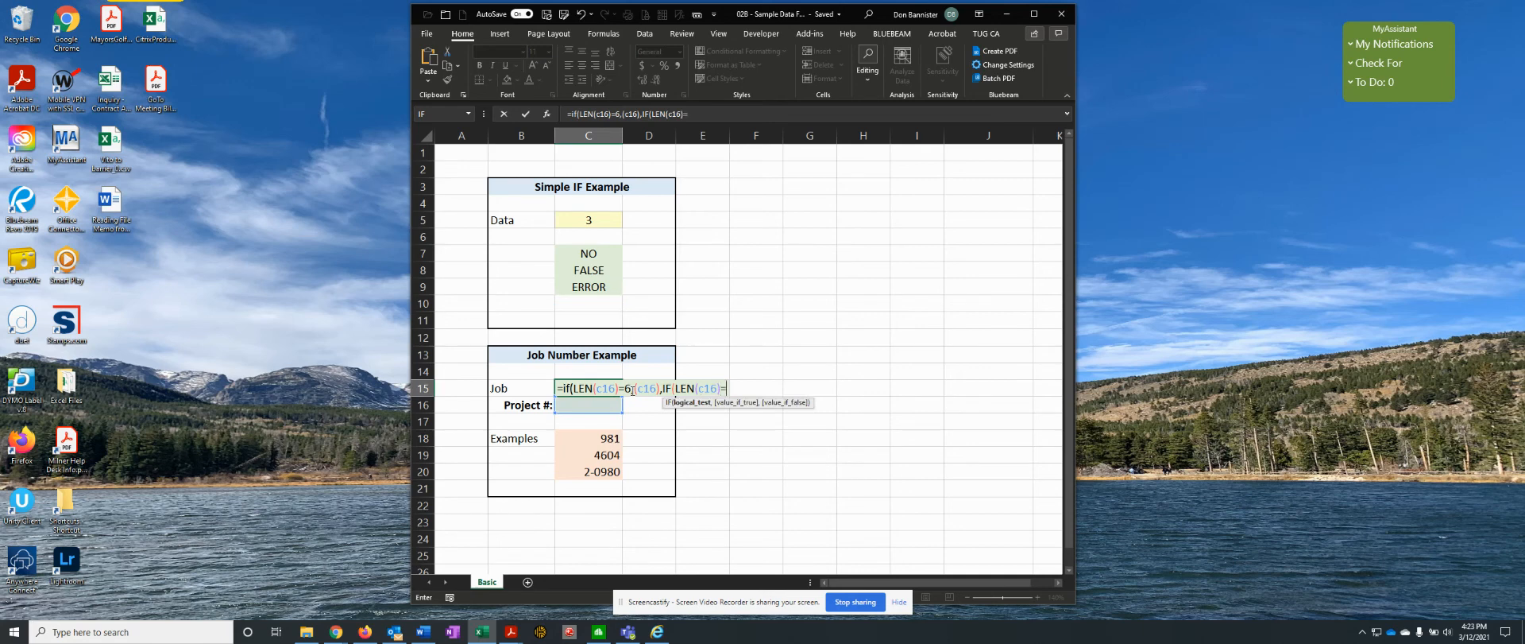
text(4,)
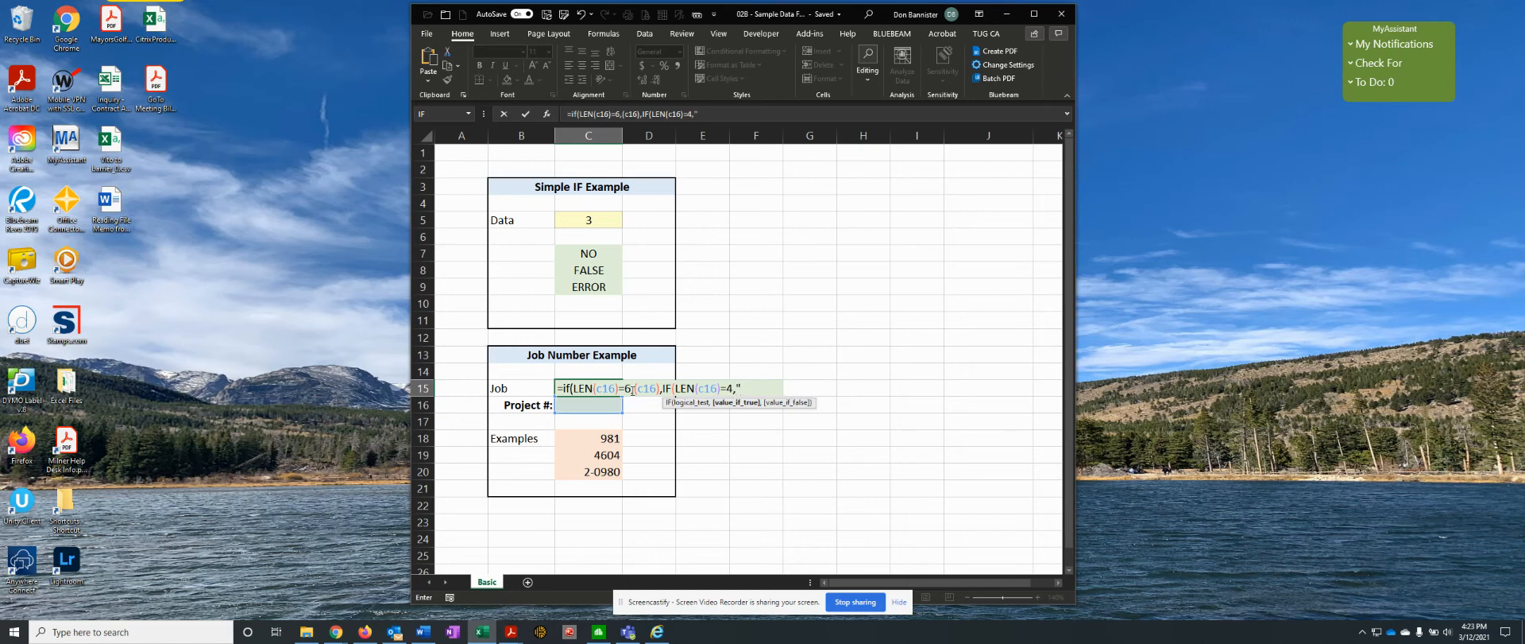
text("1-"&c)
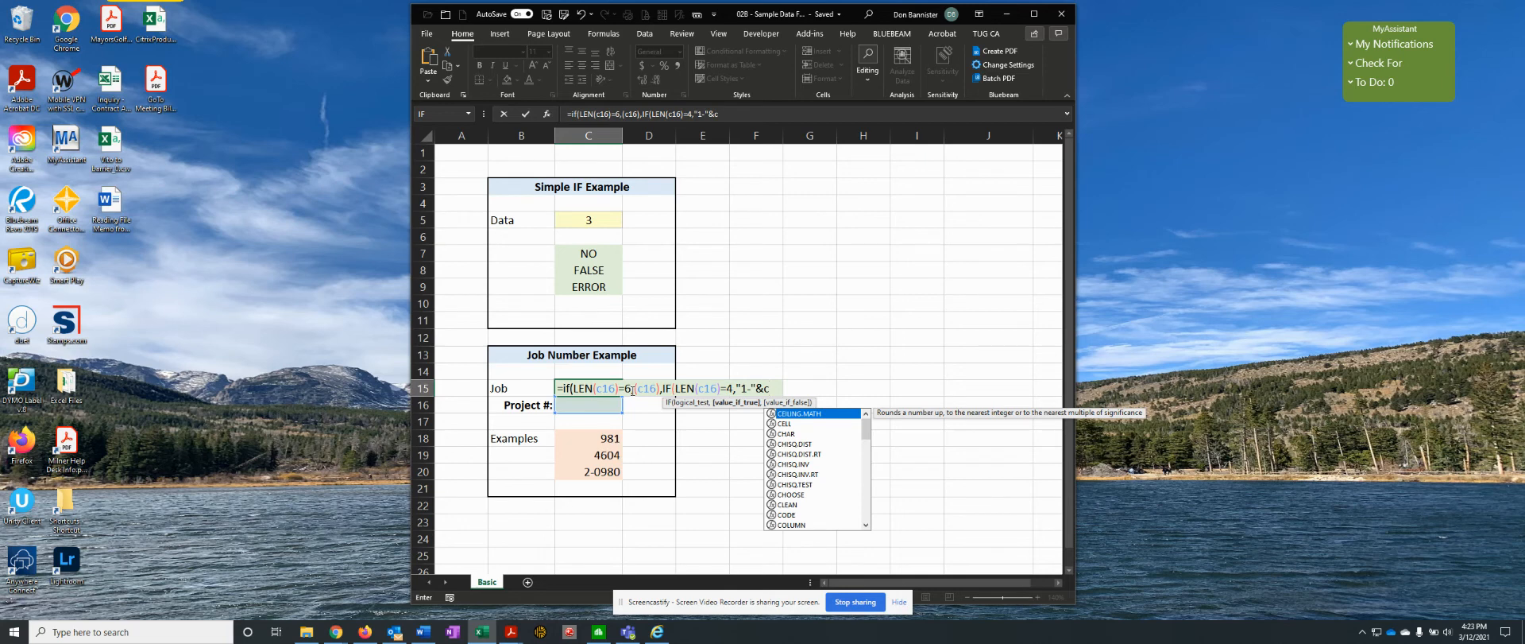
text(16)
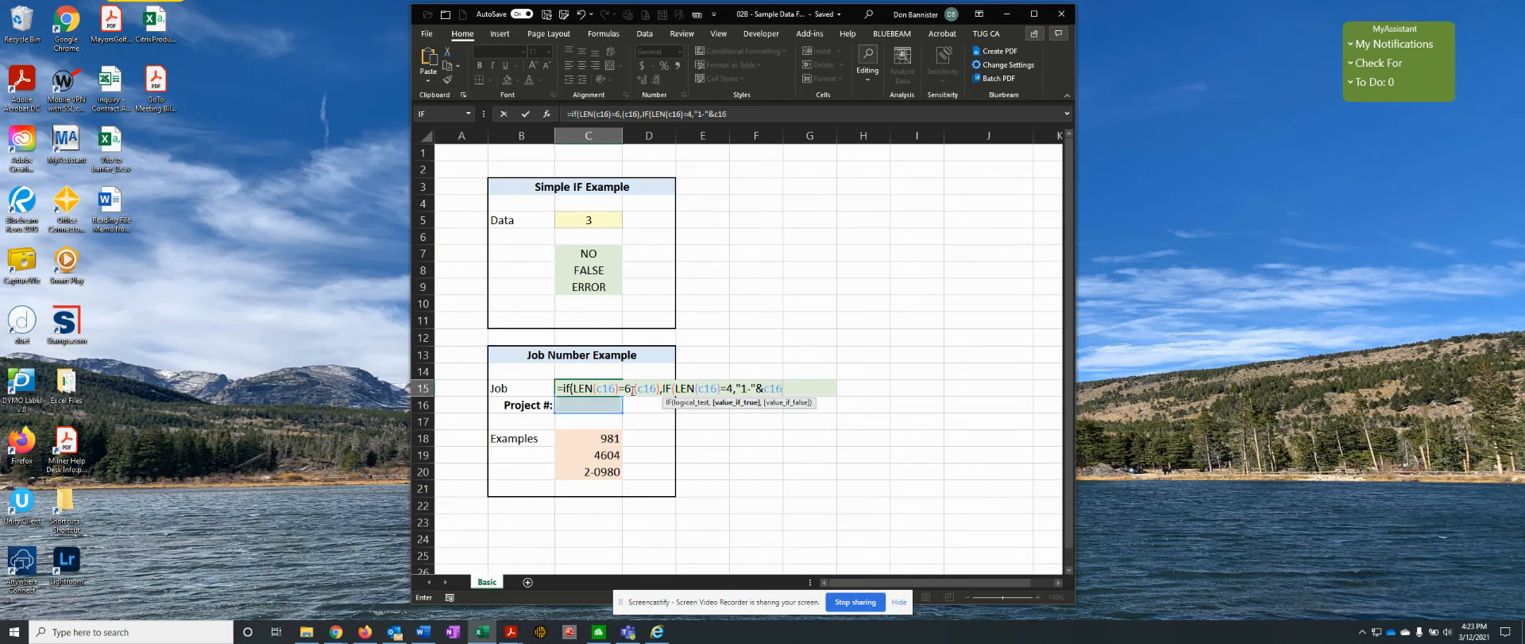
text(,"1-0"&)
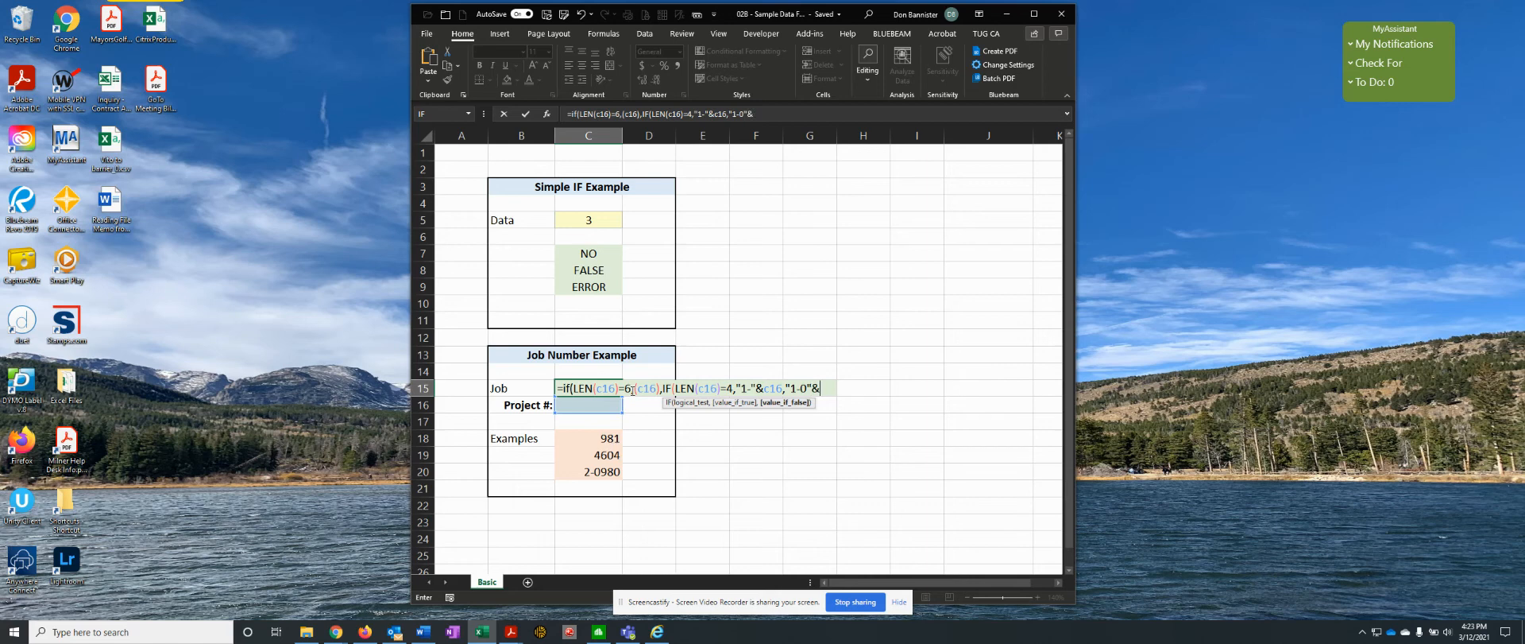
text(c16)))
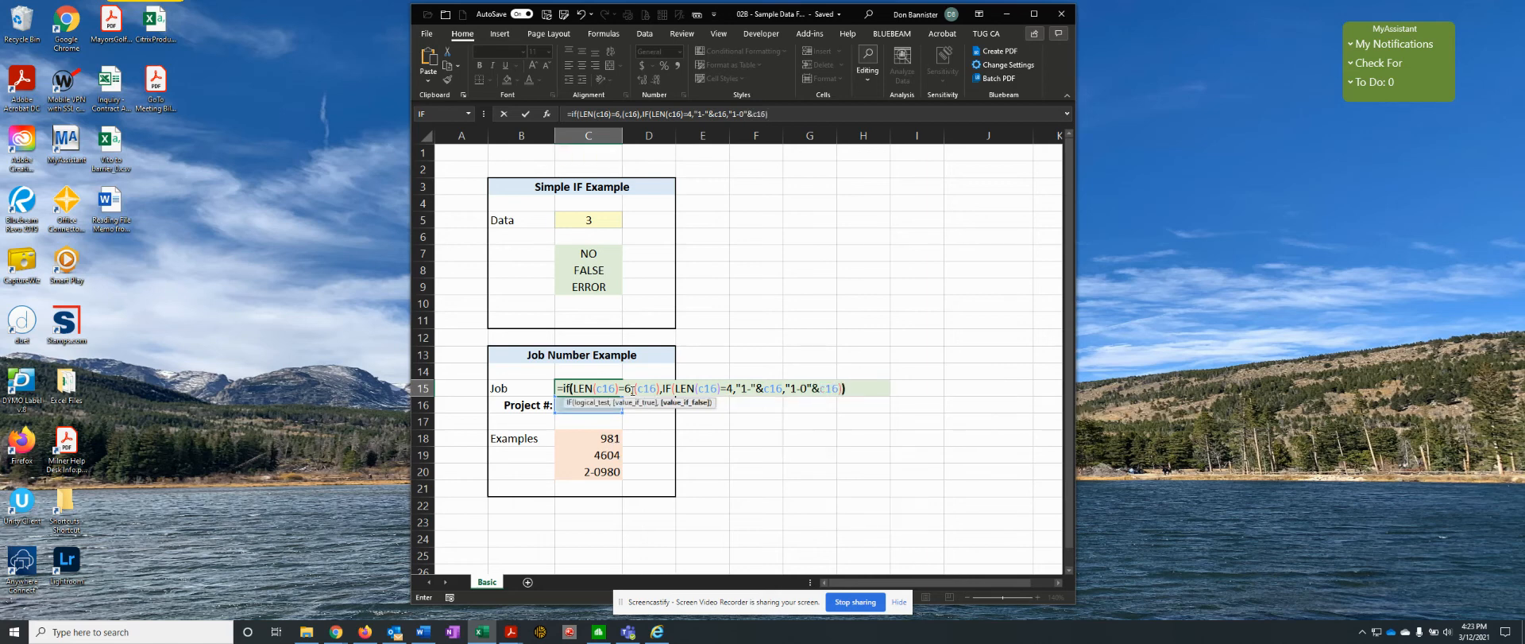
key(ctrl+Return)
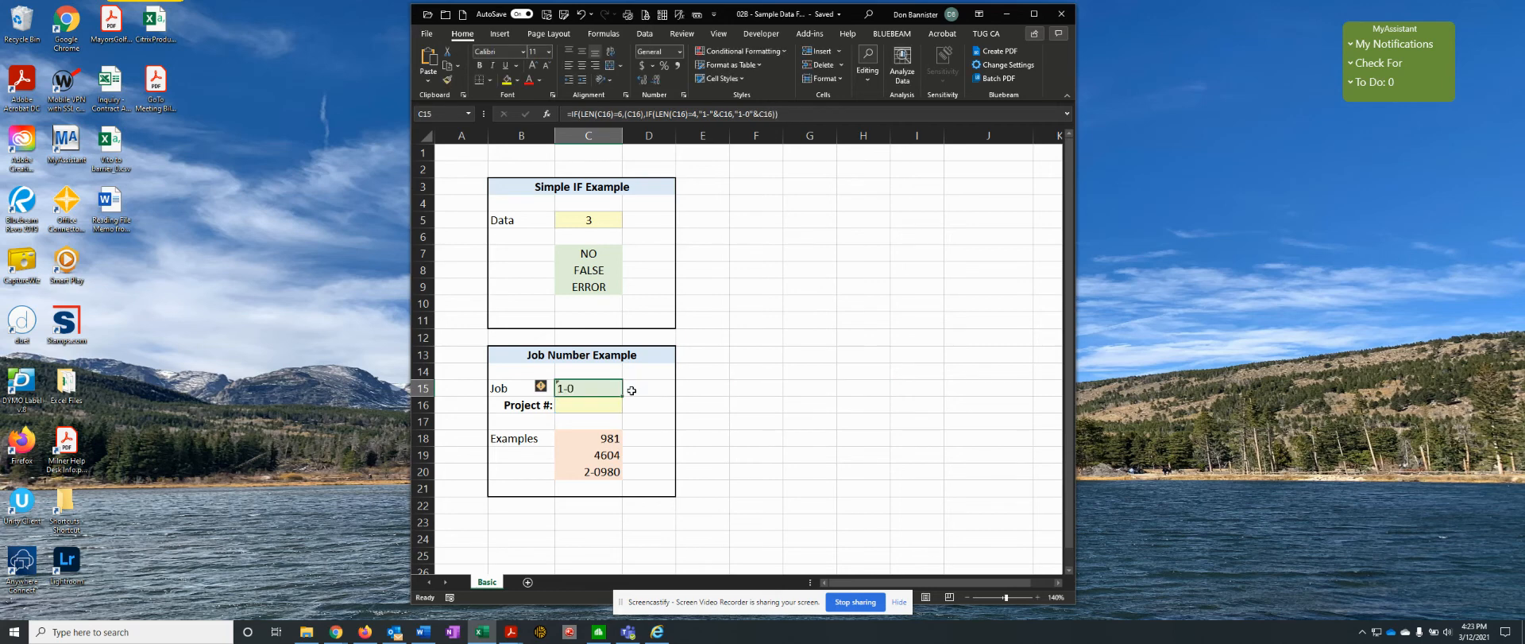
Step: Test the Job formula by entering 981 and 4604 in turn in Project # cell C16
click(594, 405)
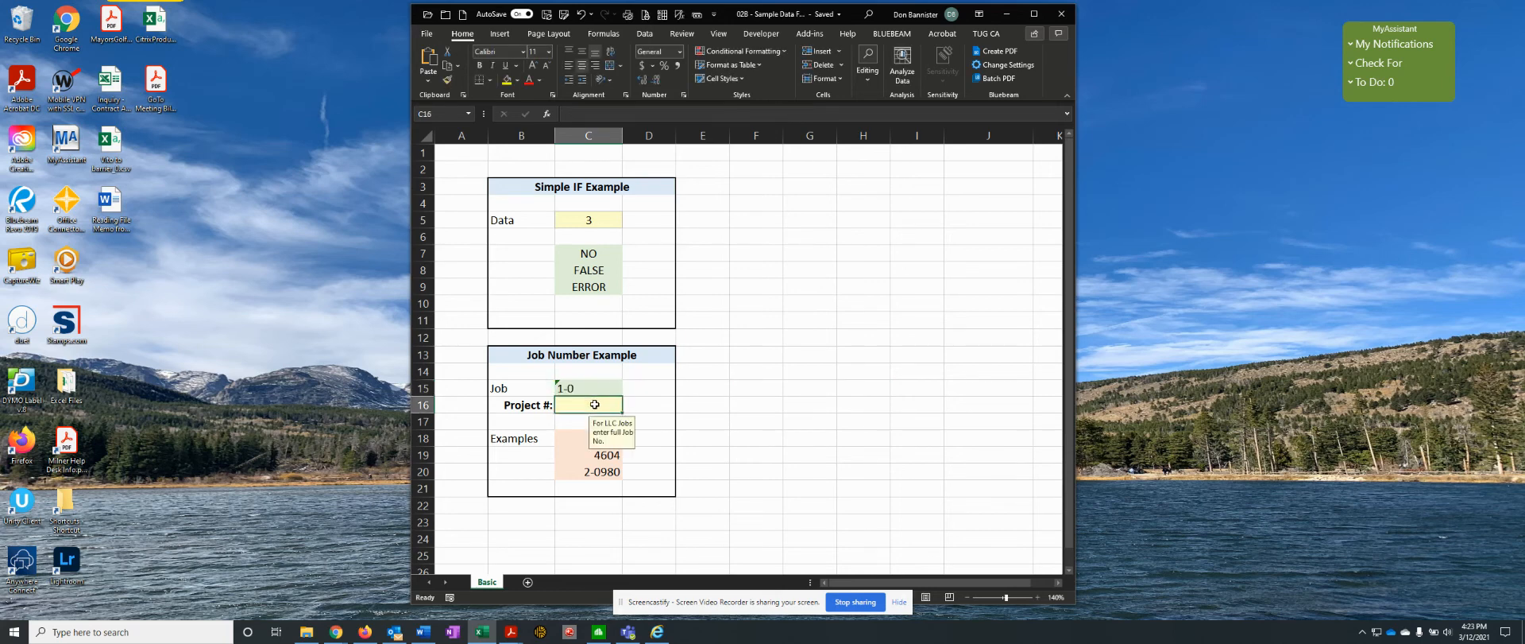
text(981)
key(ctrl+Return)
key(Up)
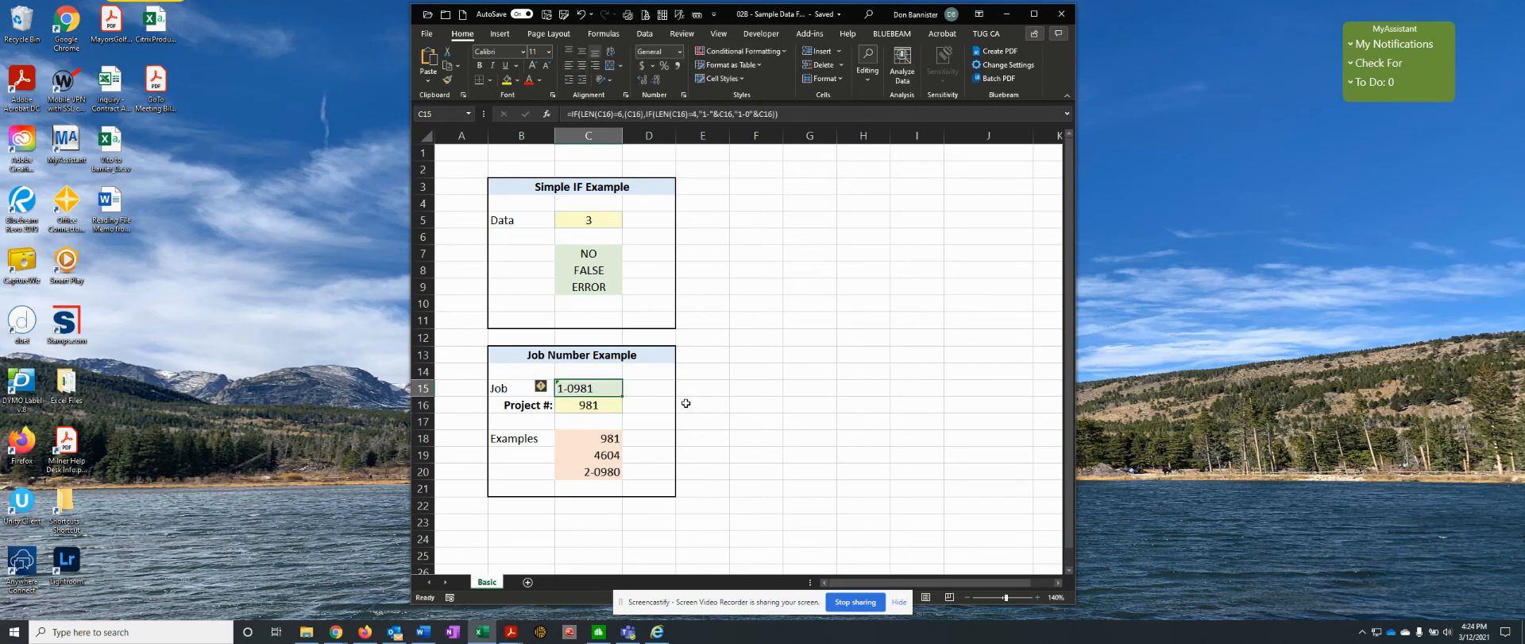
click(591, 406)
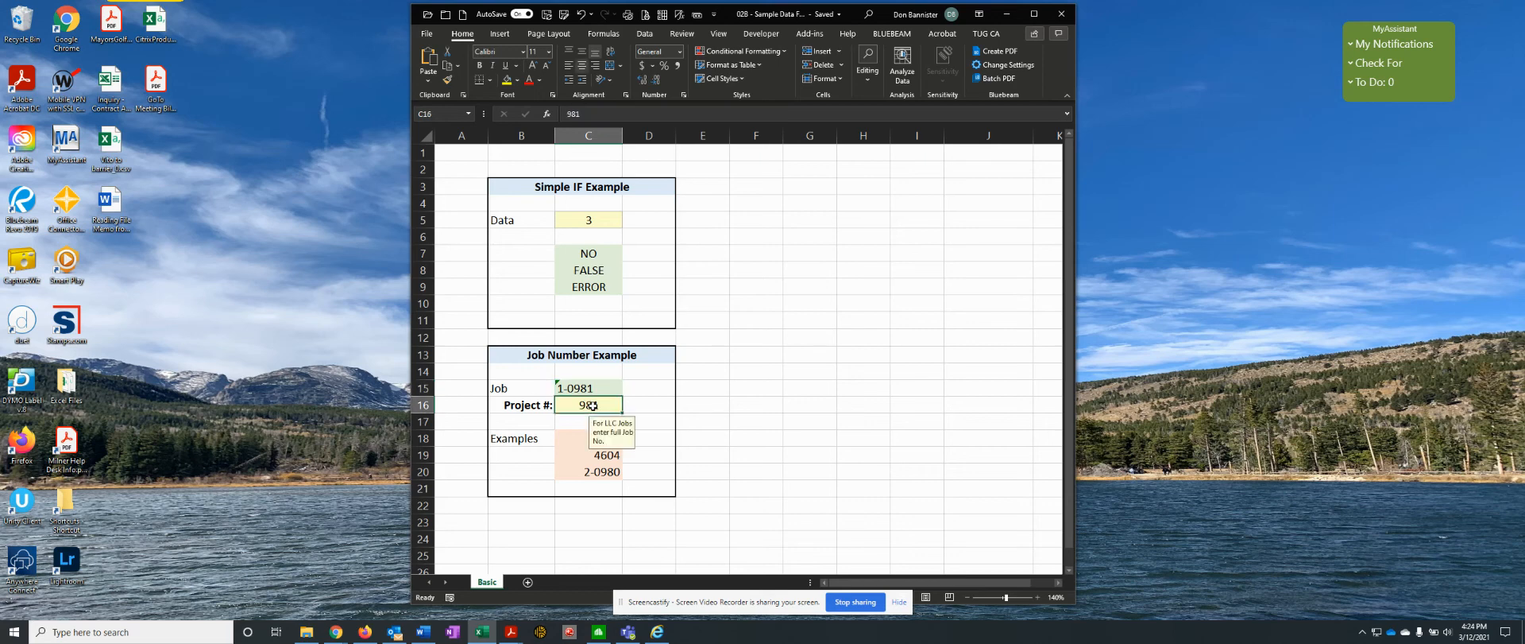
text(4604)
key(Return)
click(693, 390)
Step: Try 1-0981 as the project number in C16 with the sheet's formulas displayed briefly, and undo the entry
click(600, 404)
text(1-0981)
key(Return)
click(679, 14)
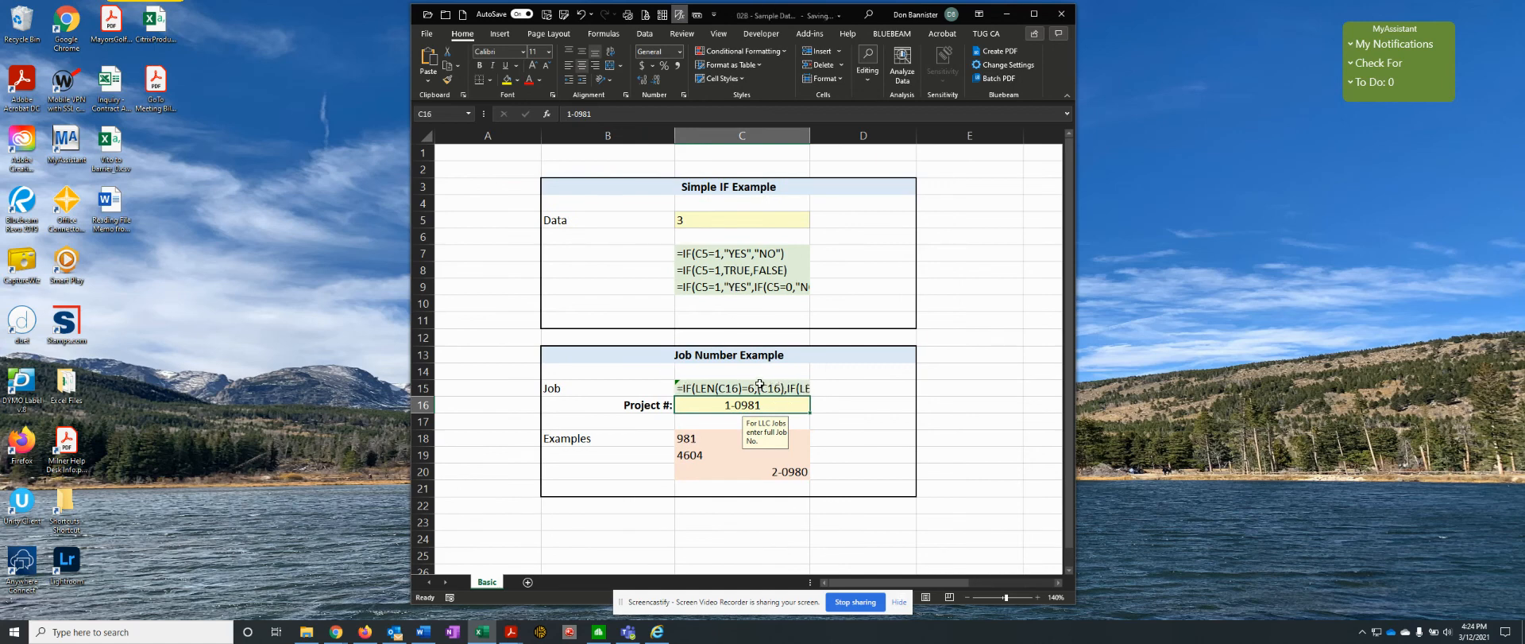
key(ctrl+z)
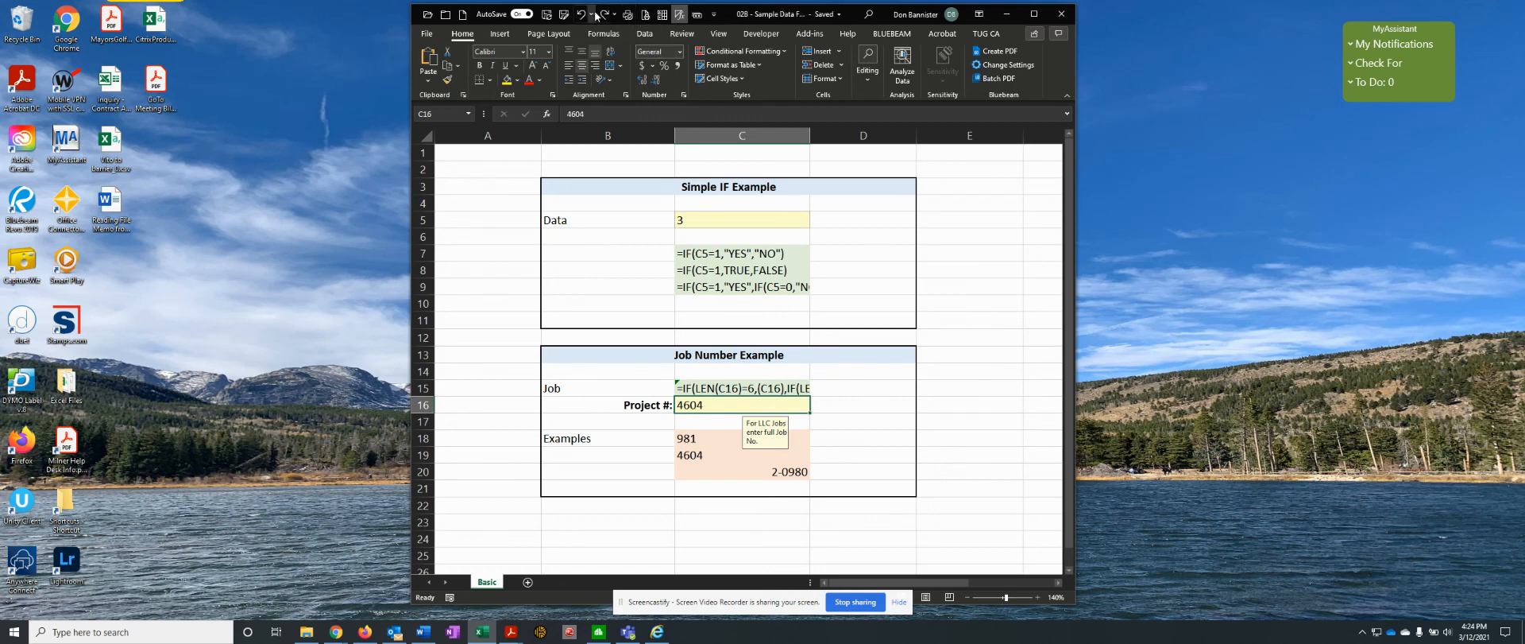
click(681, 14)
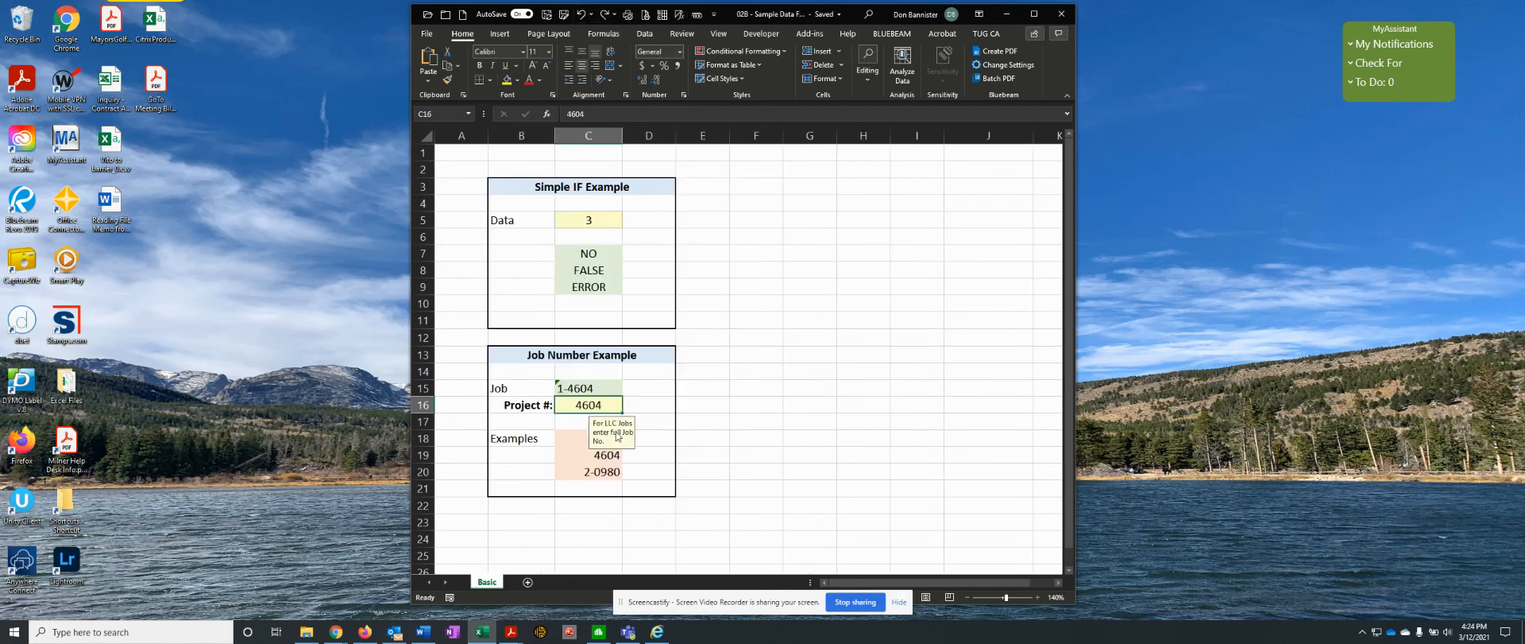
Step: Review C15's nested job number formula in edit mode and leave it without making changes
double_click(582, 405)
double_click(616, 388)
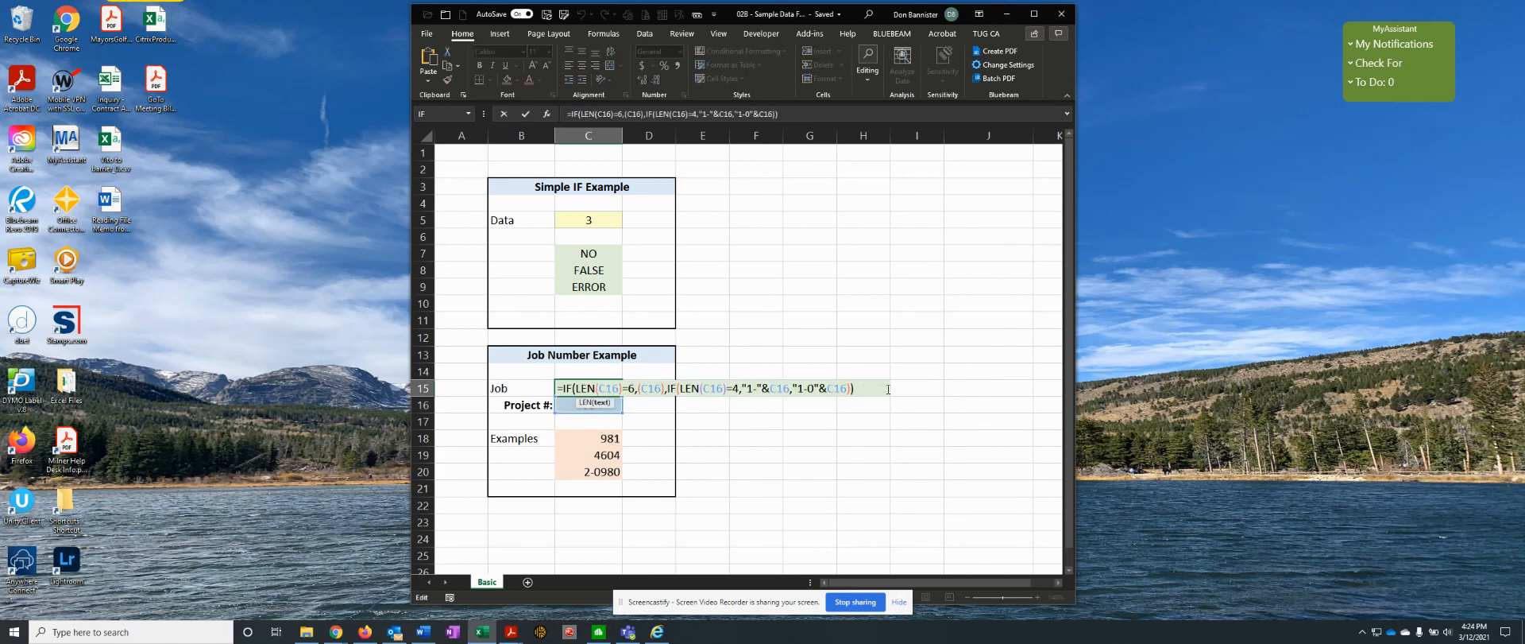
key(Escape)
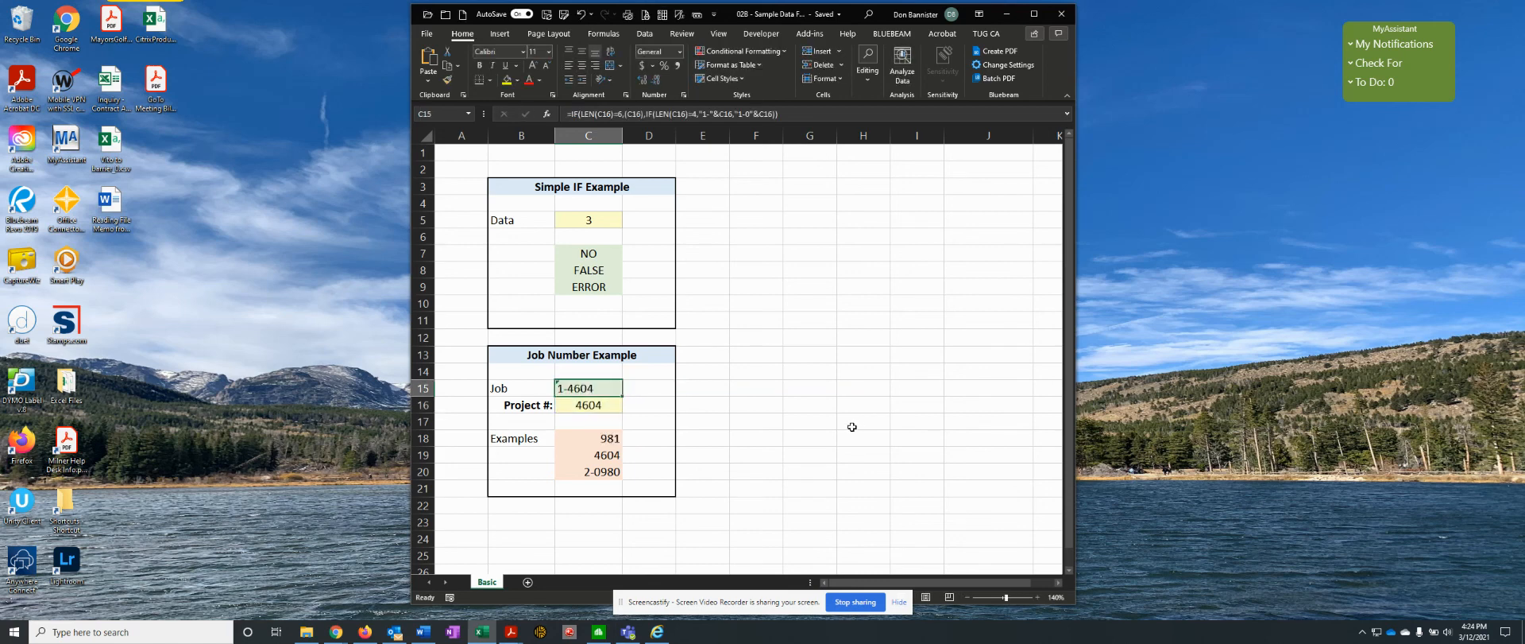